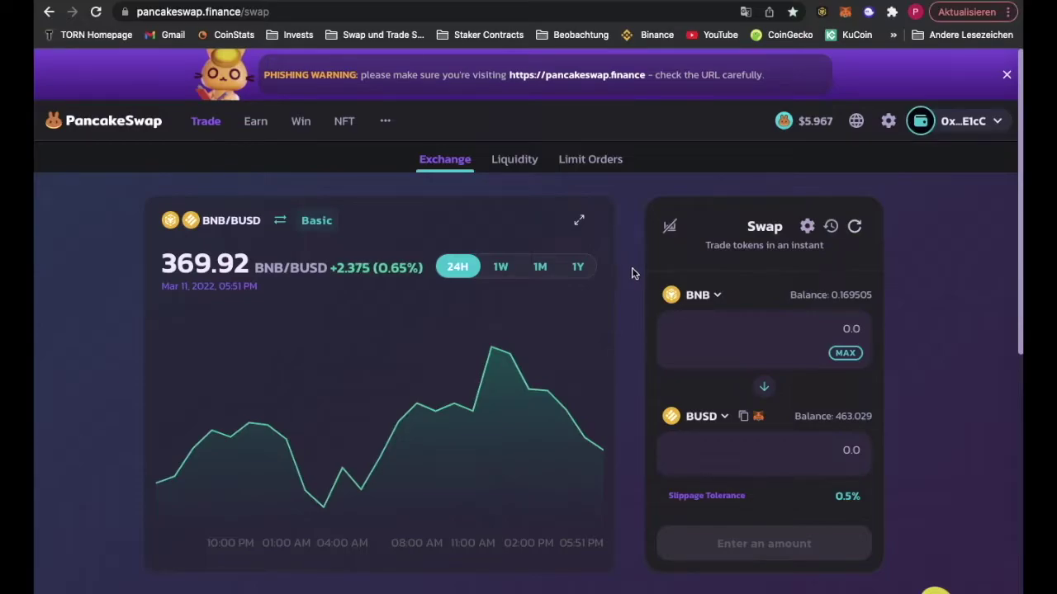
Set the swap to receive 50 USDT for BNB and bring up the confirmation summary
left_click(701, 416)
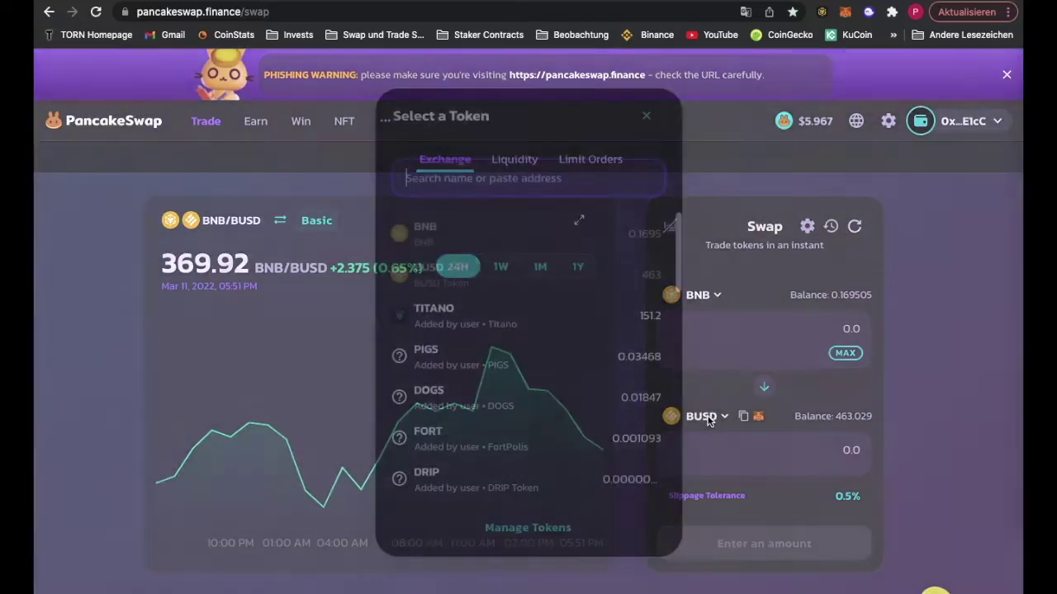
type("usd")
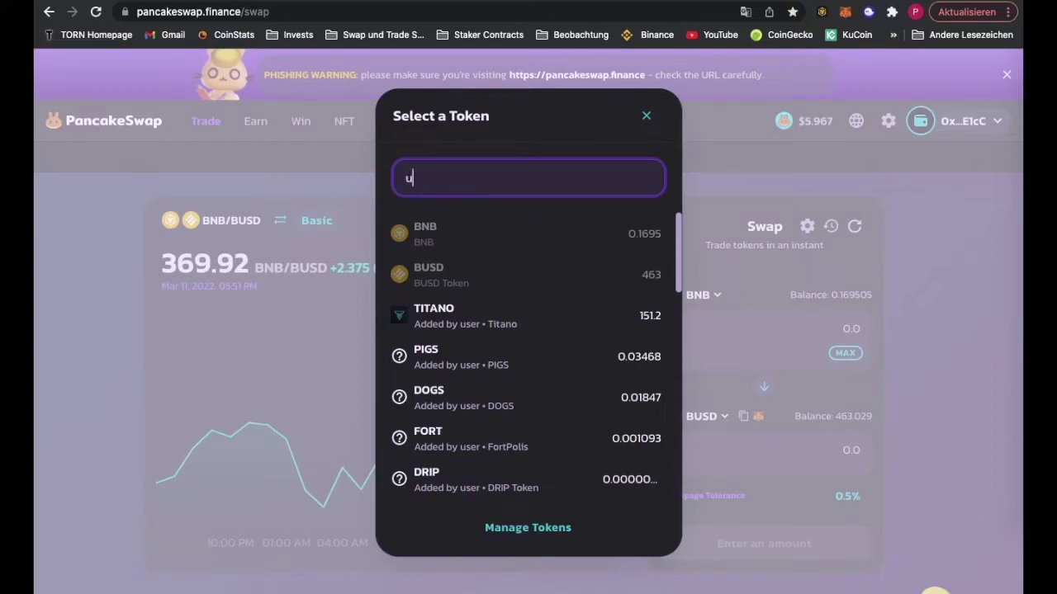
left_click(473, 278)
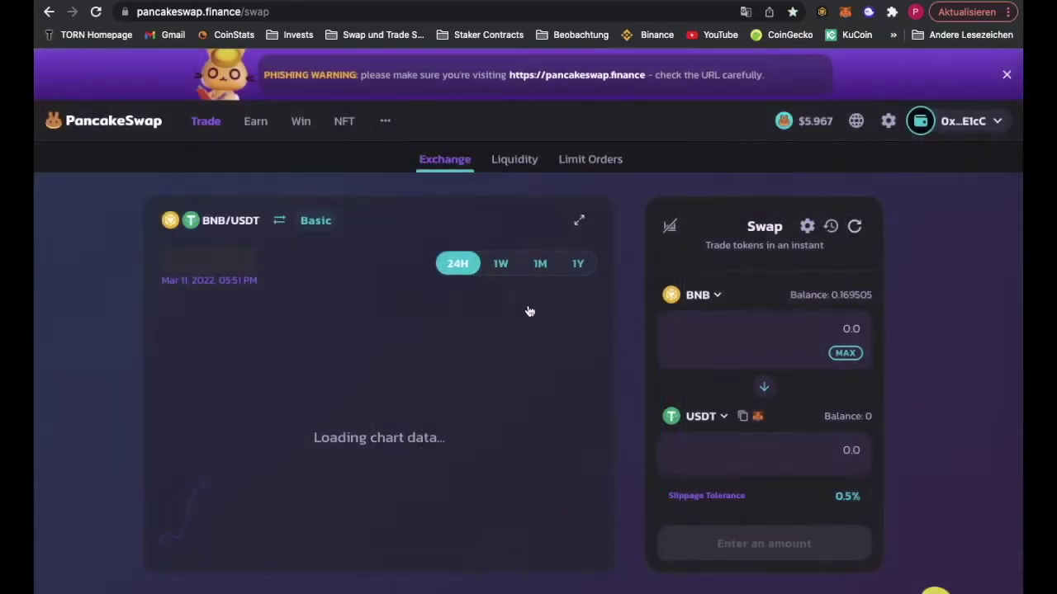
left_click(840, 447)
type("50")
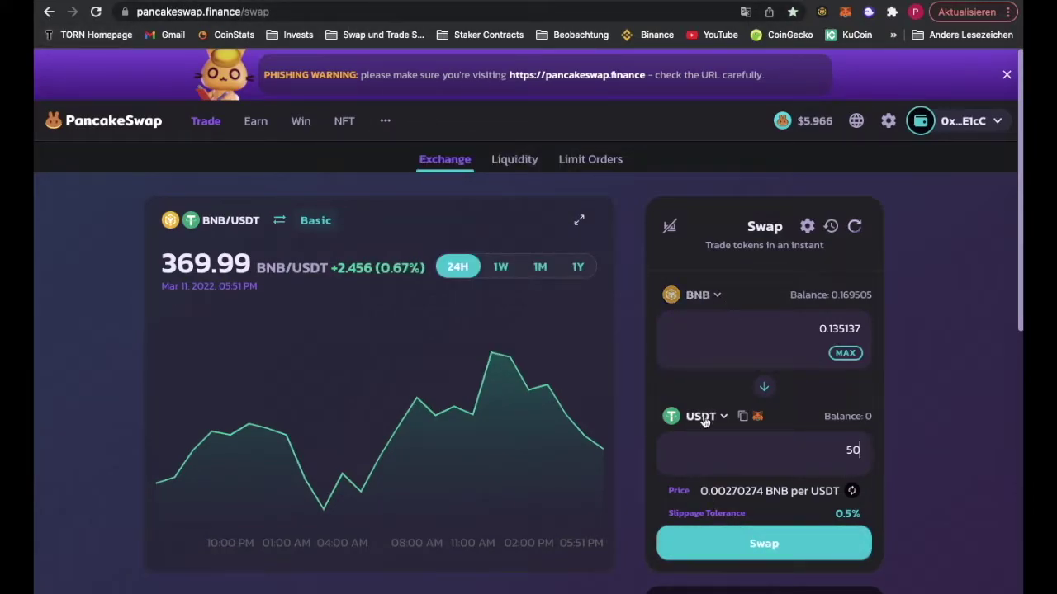
left_click(771, 550)
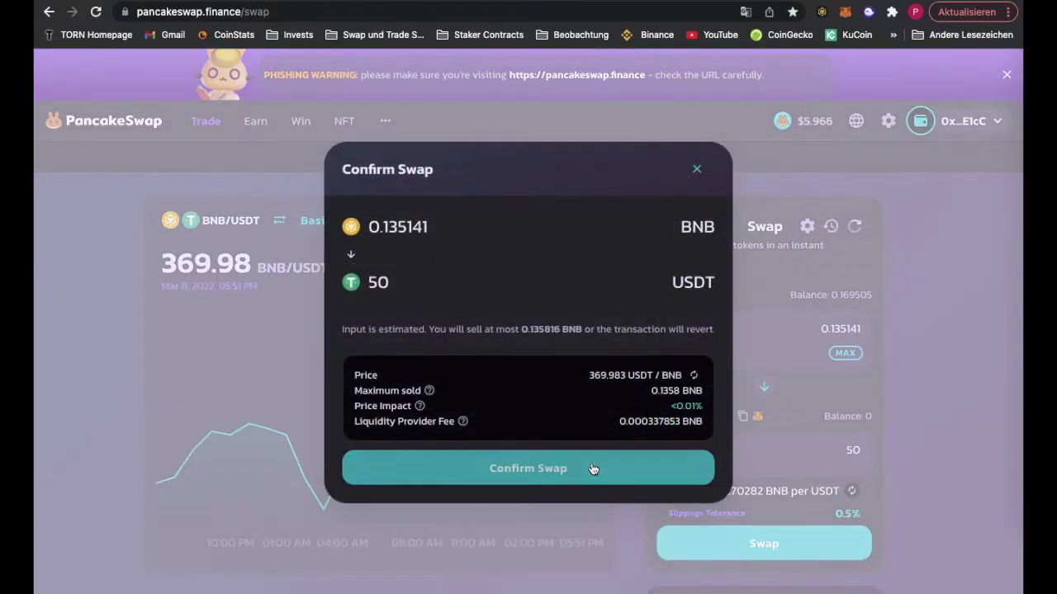
Confirm the 0.135141 BNB to 50 USDT swap, approve it in MetaMask, and close the notice
left_click(592, 468)
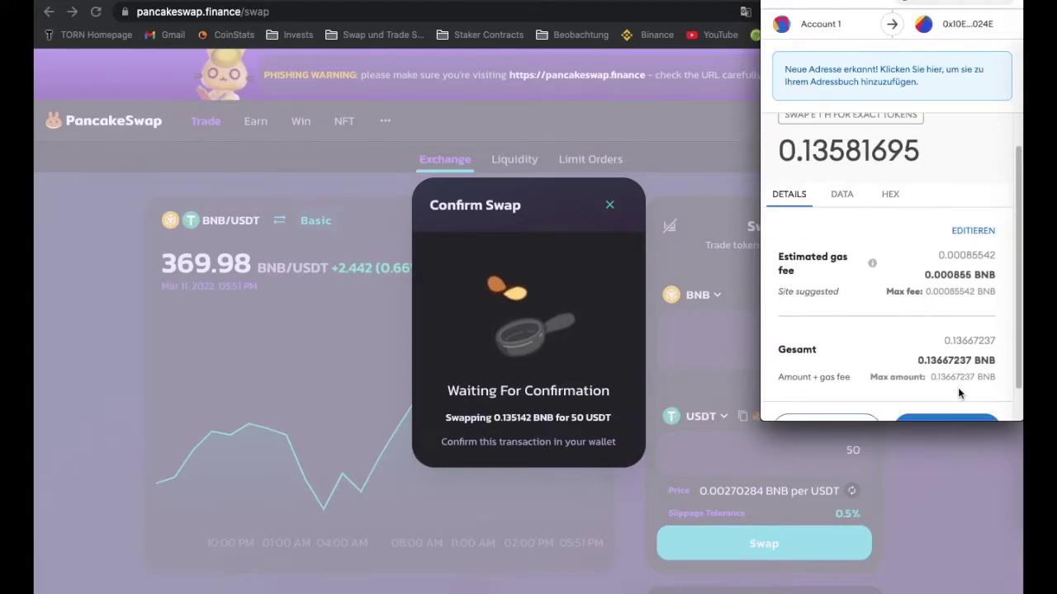
scroll(958, 392, "down", 1)
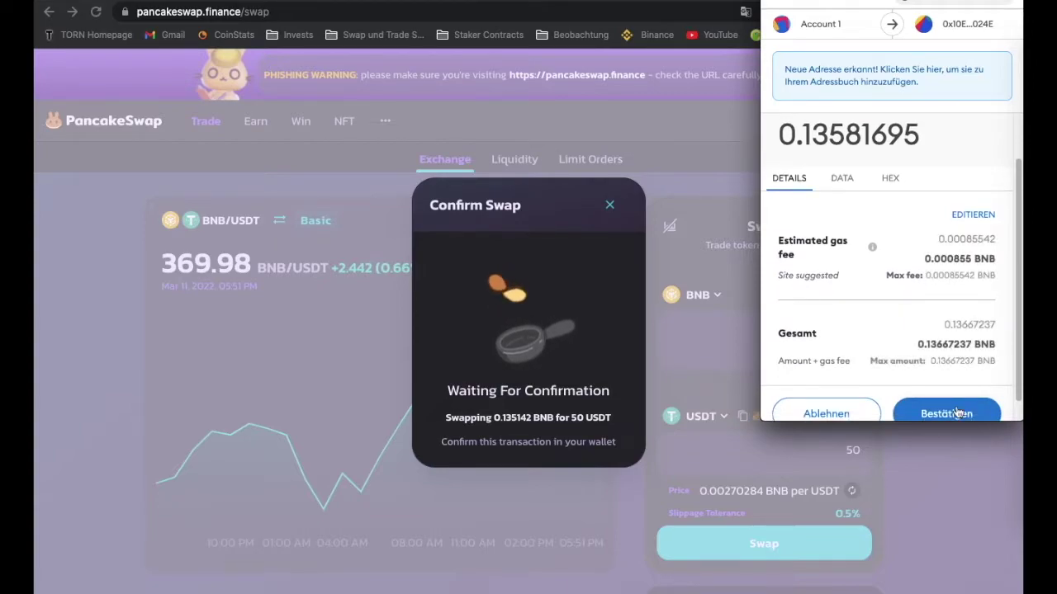
left_click(958, 413)
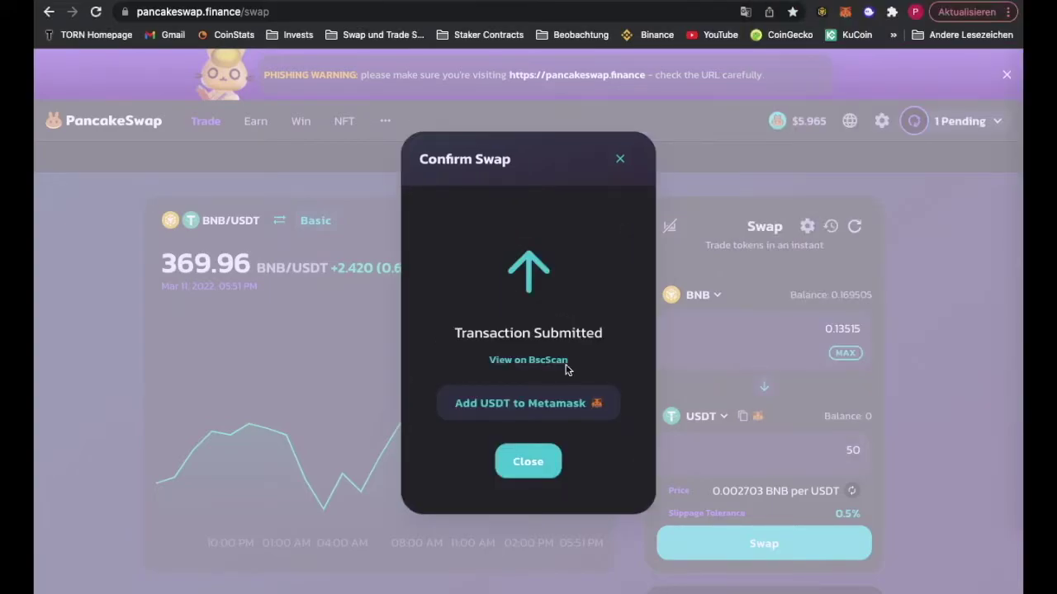
left_click(536, 461)
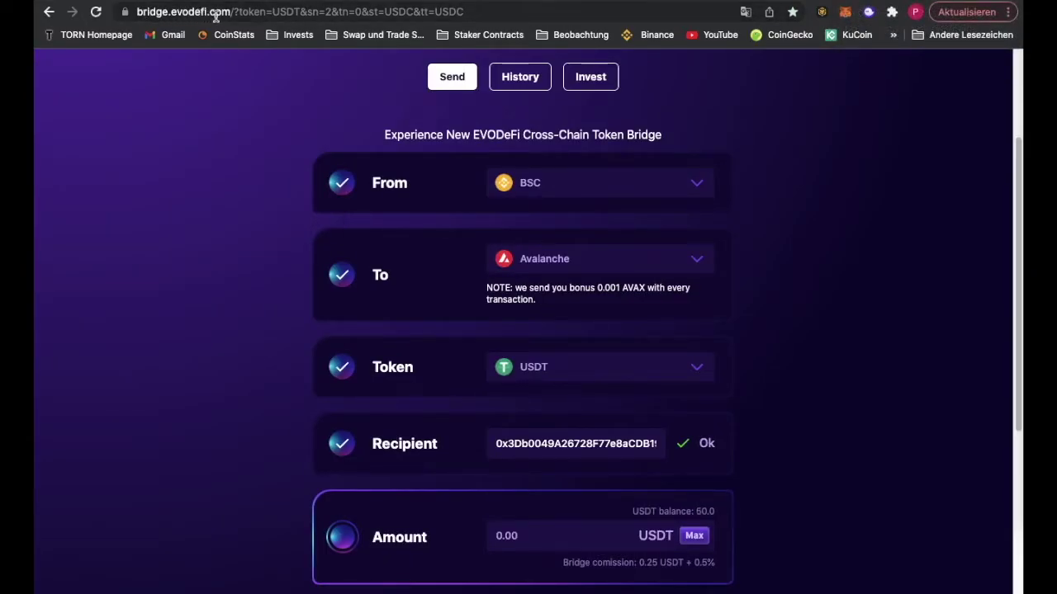
Check the bridge form is set to BSC, Avalanche and USDT, leaving the source chain unchanged
scroll(260, 189, "up", 3)
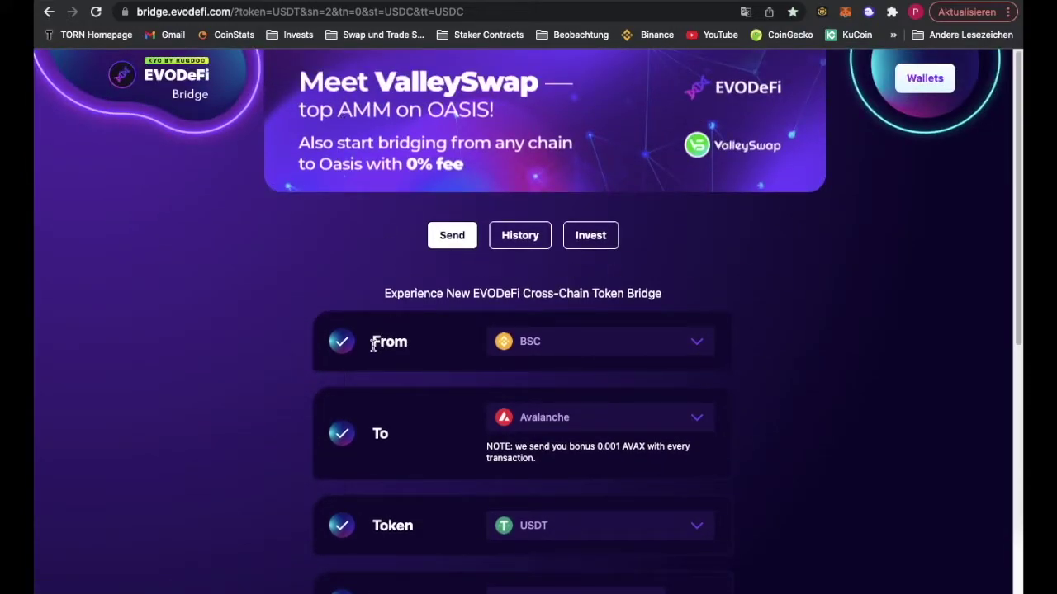
scroll(479, 297, "down", 1)
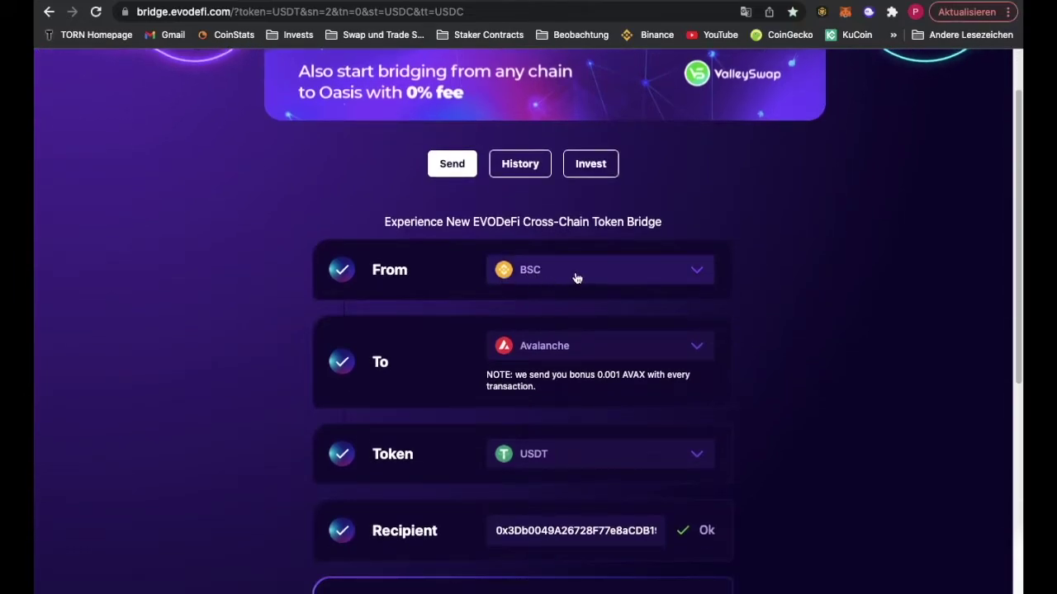
left_click(528, 274)
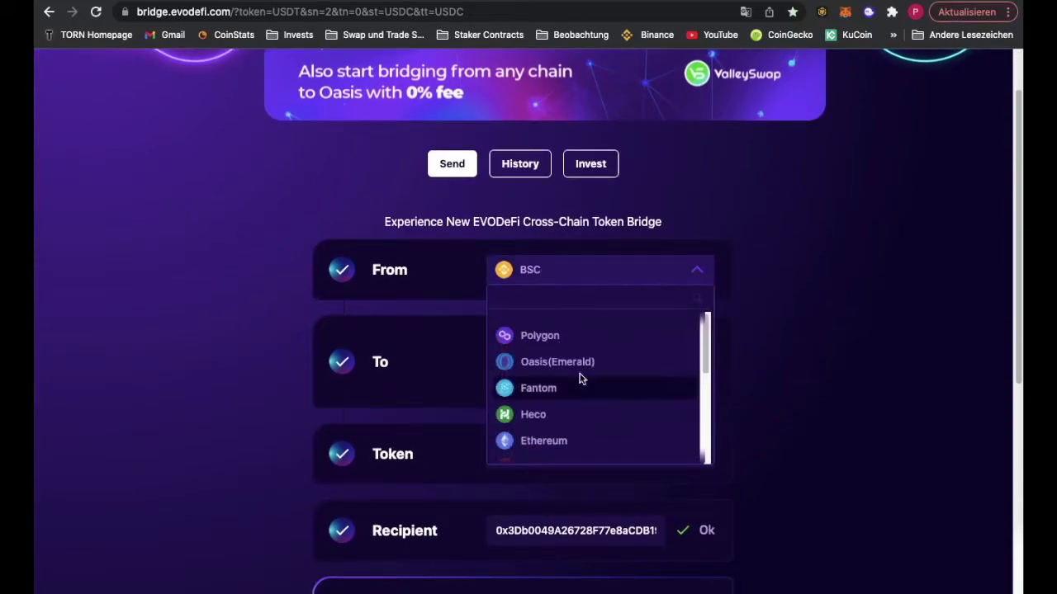
scroll(584, 377, "down", 3)
scroll(584, 377, "up", 3)
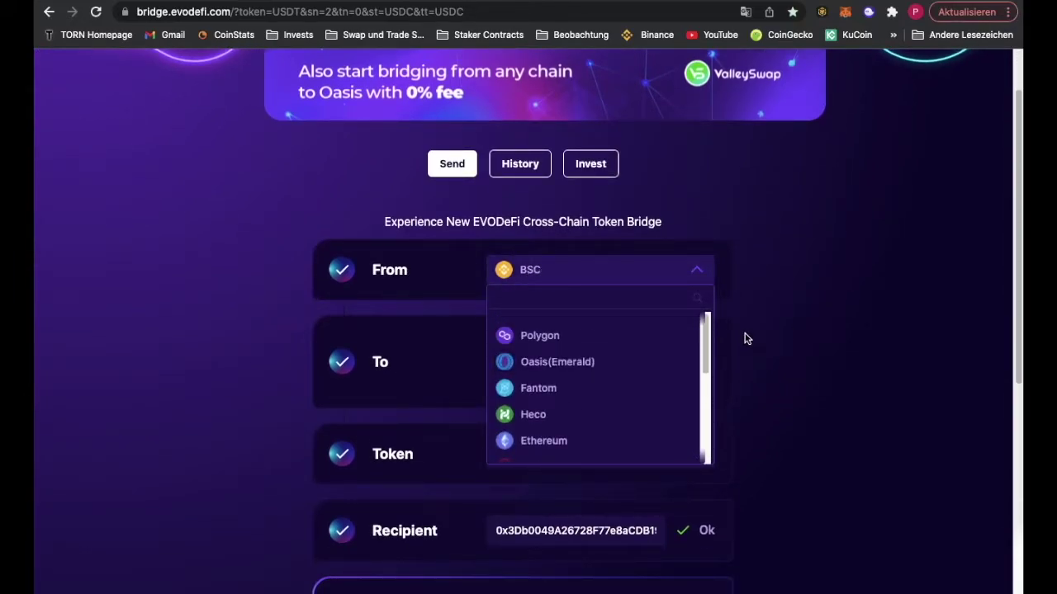
left_click(704, 277)
scroll(749, 318, "down", 1)
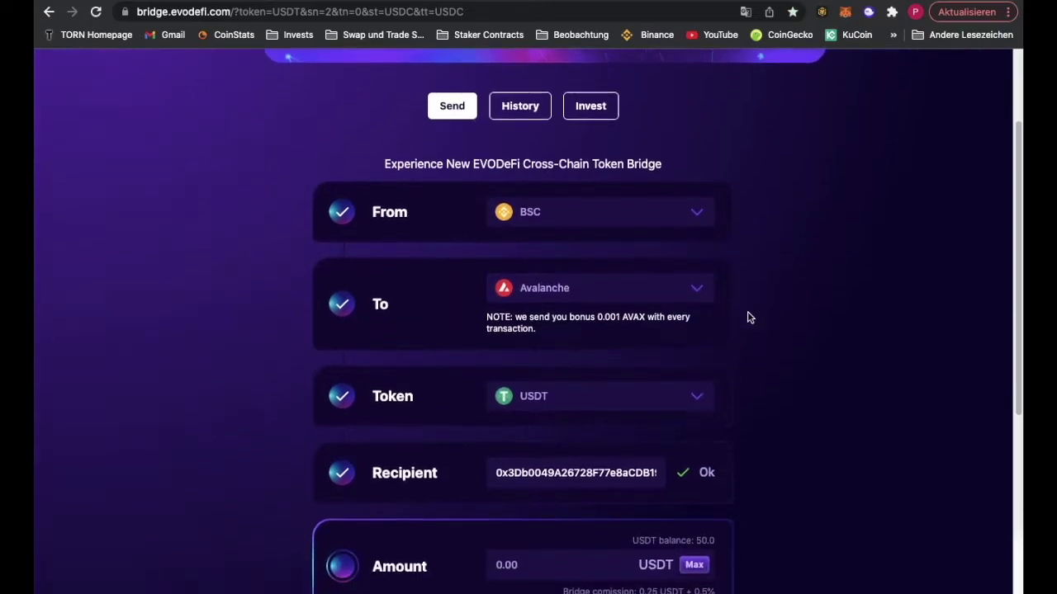
scroll(749, 318, "down", 1)
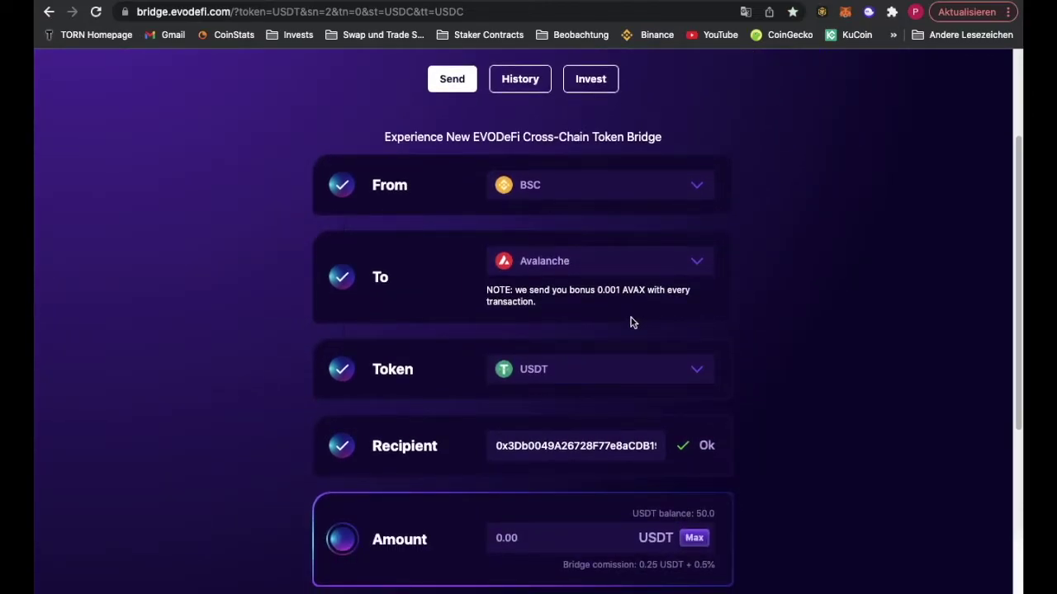
scroll(478, 318, "down", 2)
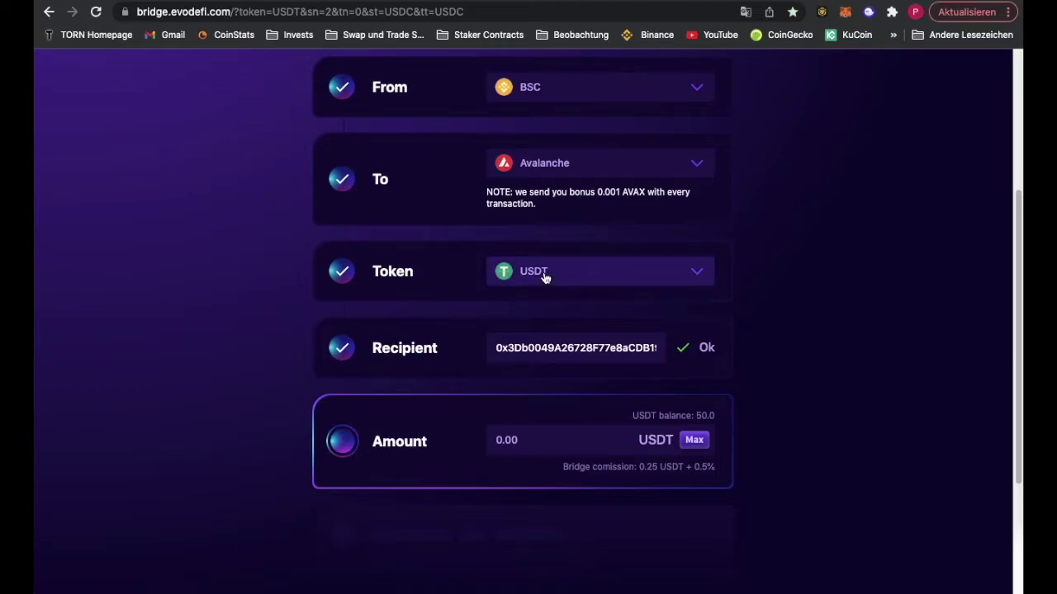
left_click(568, 278)
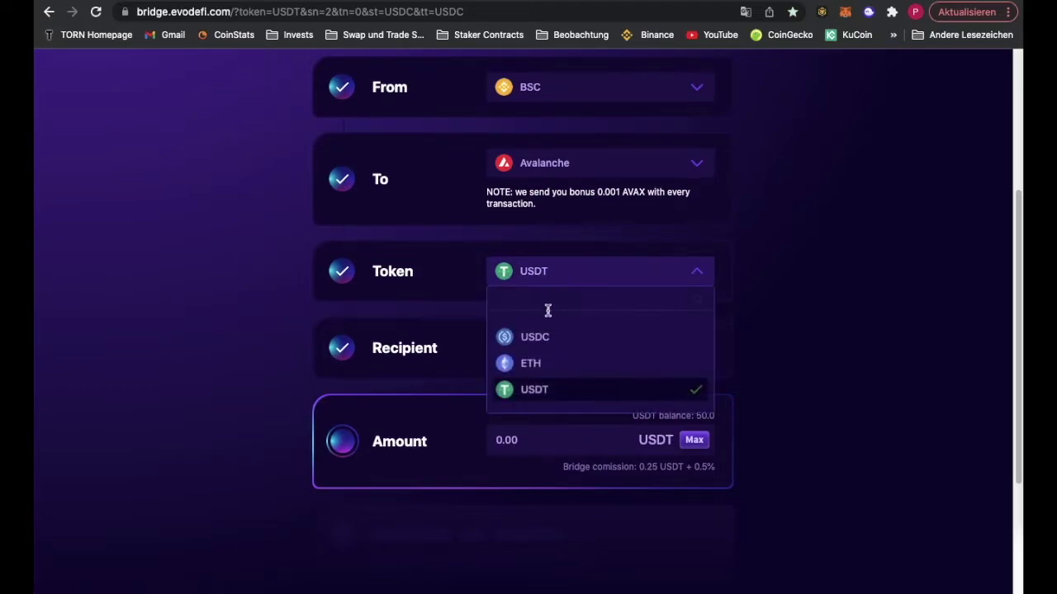
left_click(550, 338)
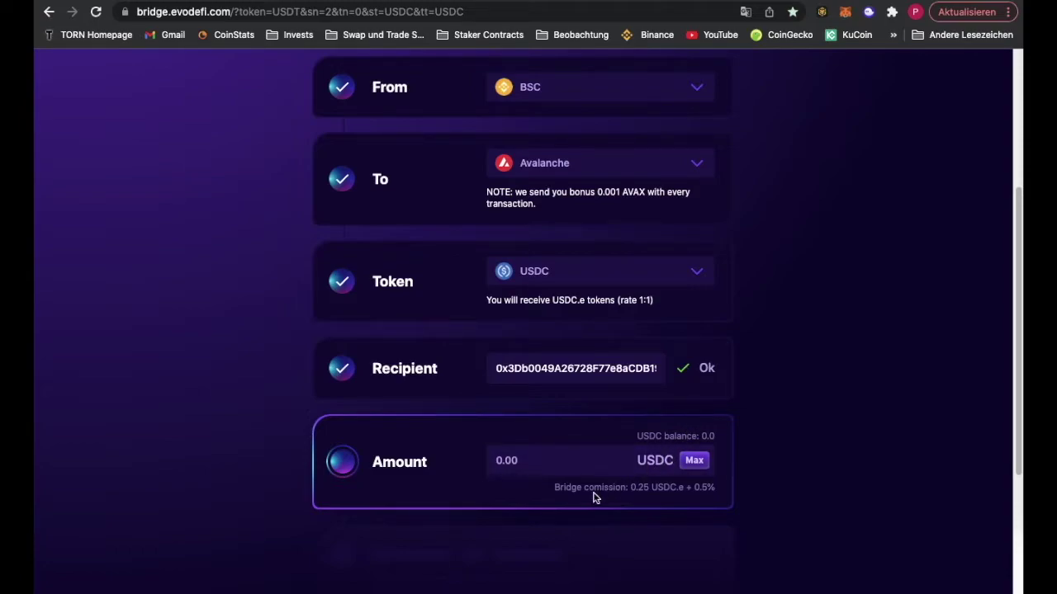
left_click_drag(550, 299, 584, 301)
left_click(669, 312)
left_click(576, 271)
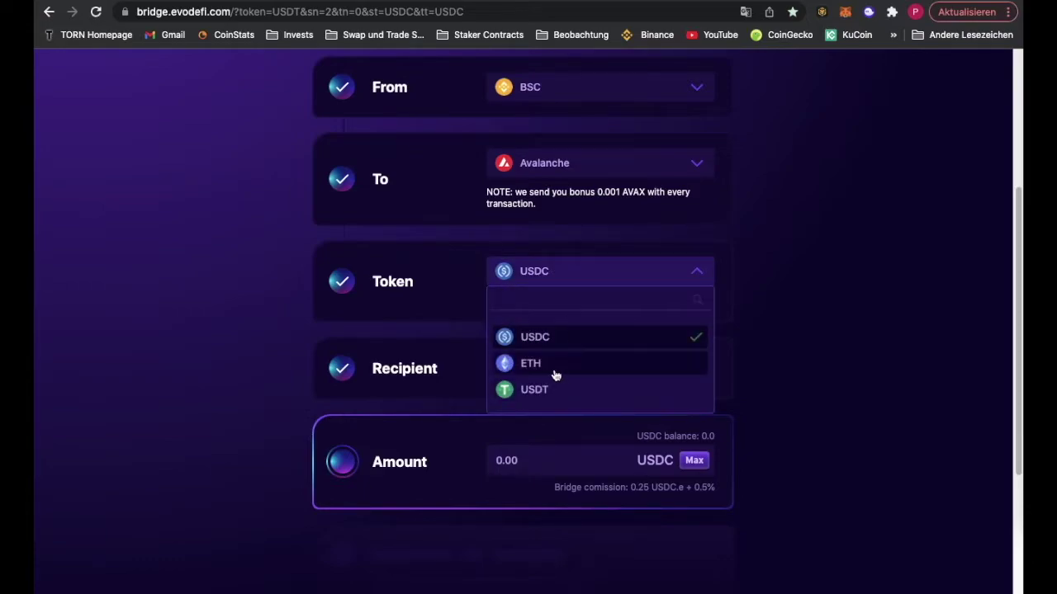
left_click(544, 393)
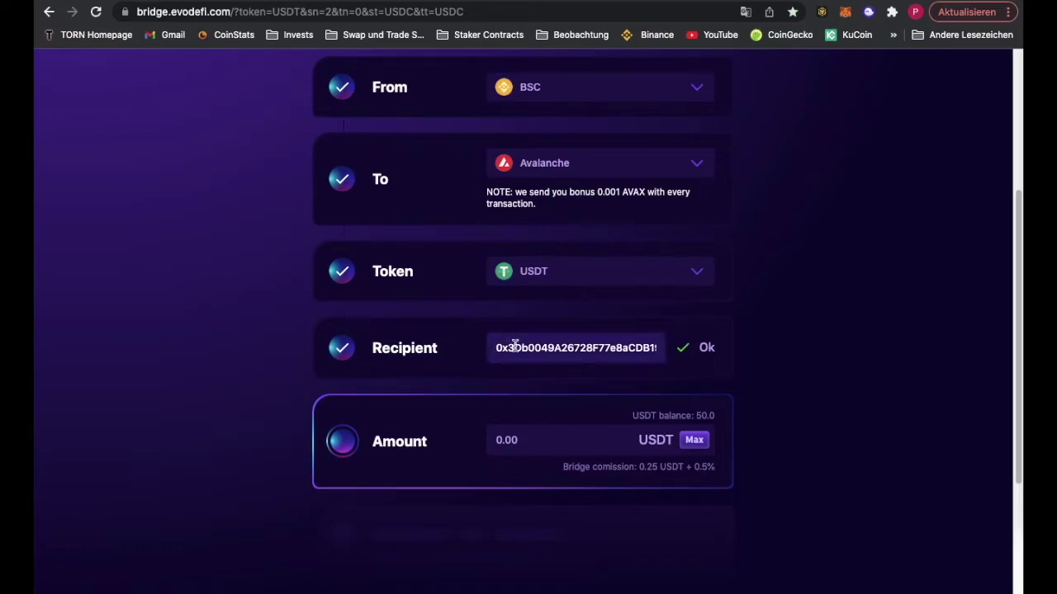
scroll(759, 322, "down", 1)
Fill in the full 50.0 USDT balance, showing 49.50125 USDT to receive
left_click(693, 436)
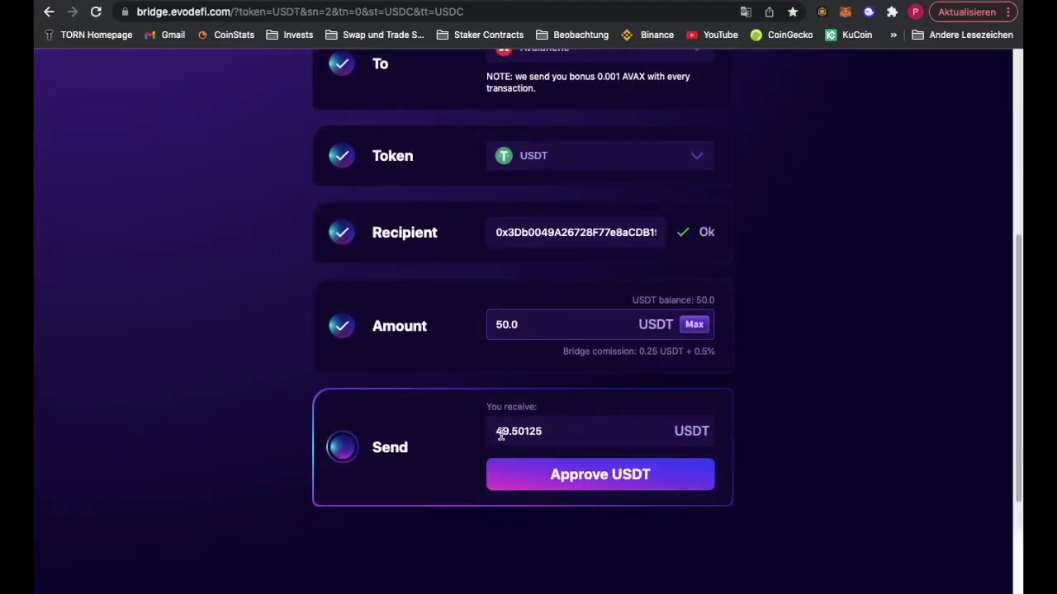
left_click_drag(497, 431, 549, 431)
left_click(561, 432)
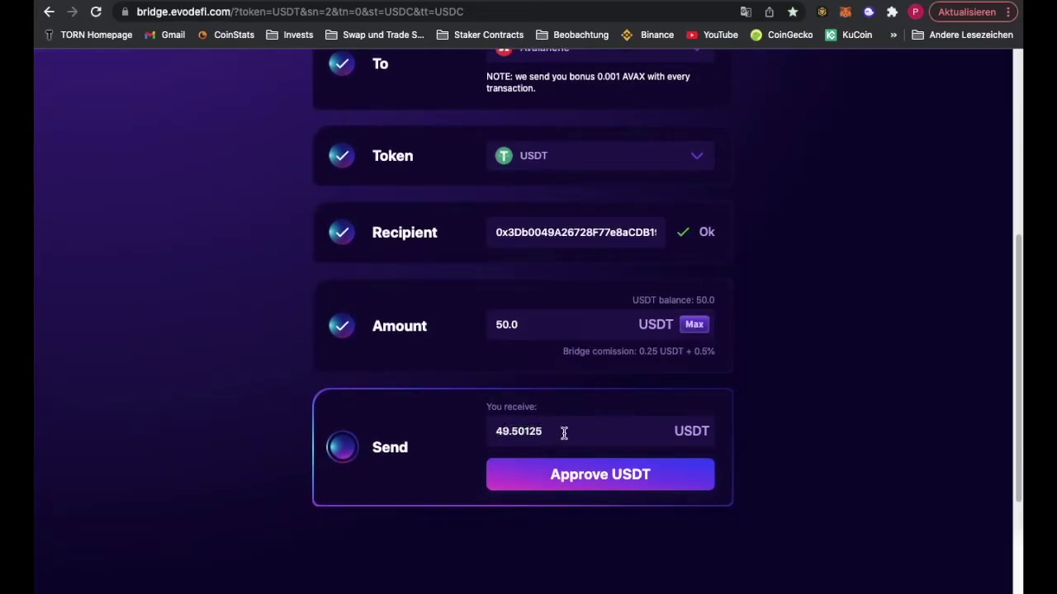
Approve USDT spending in MetaMask and send the 50 USDT bridge deposit
left_click(615, 477)
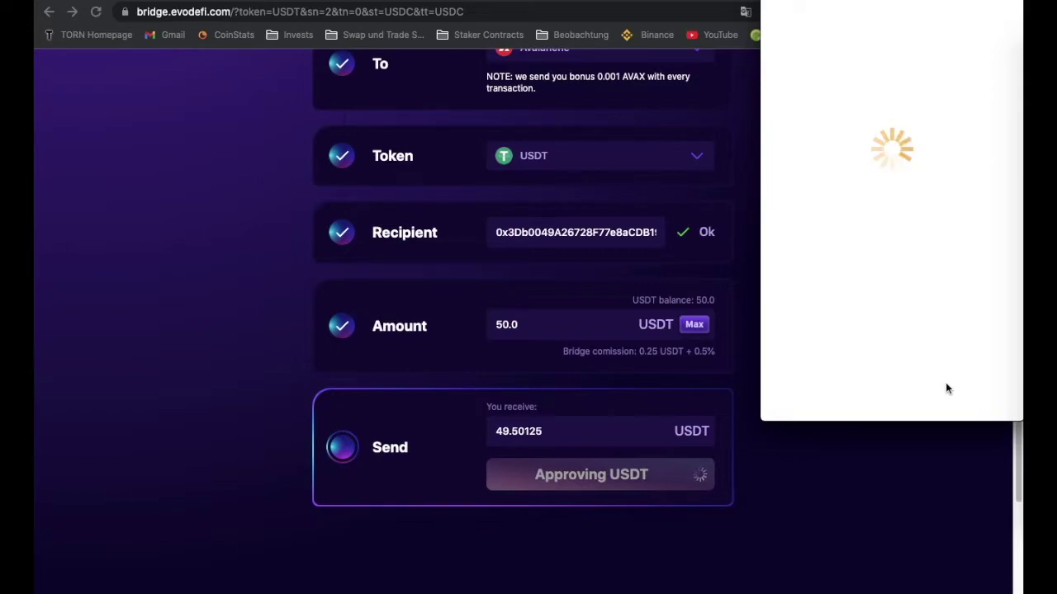
left_click(946, 387)
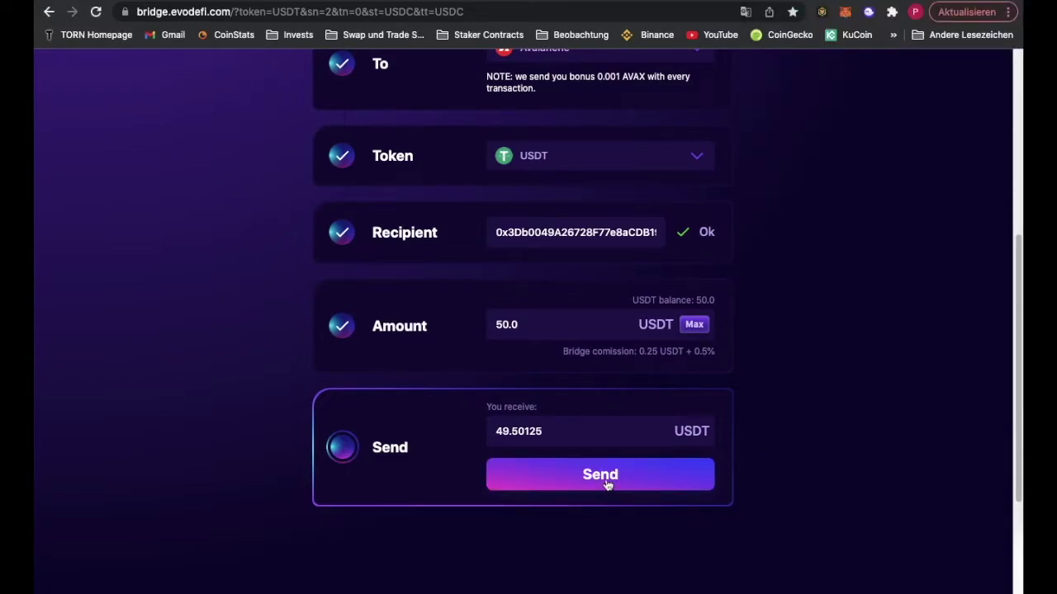
left_click(606, 483)
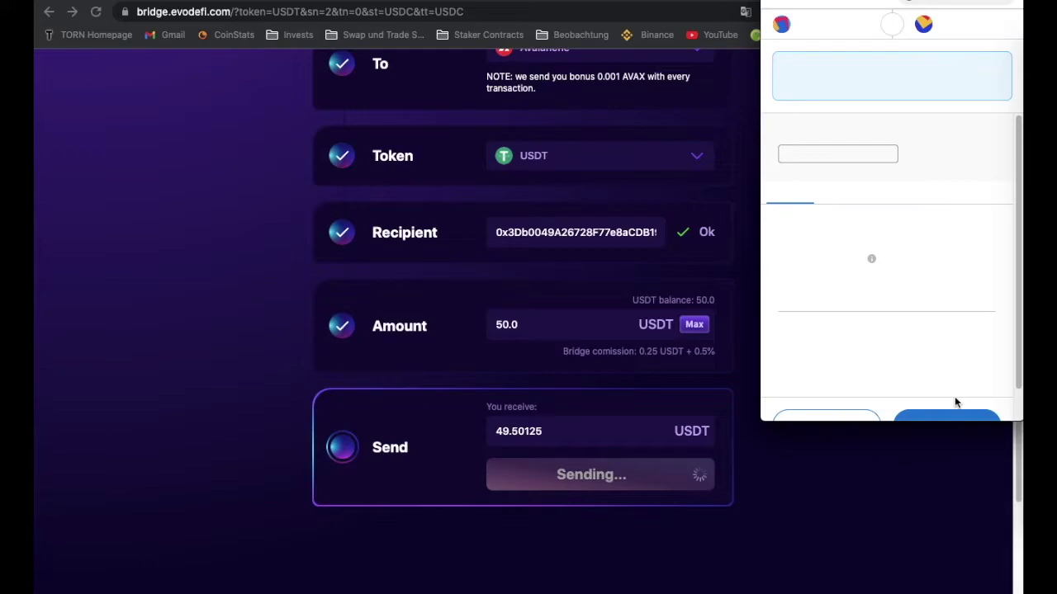
Confirm the 50.0 USDT deposit in MetaMask and dismiss the Deposit sent notice
scroll(954, 396, "down", 1)
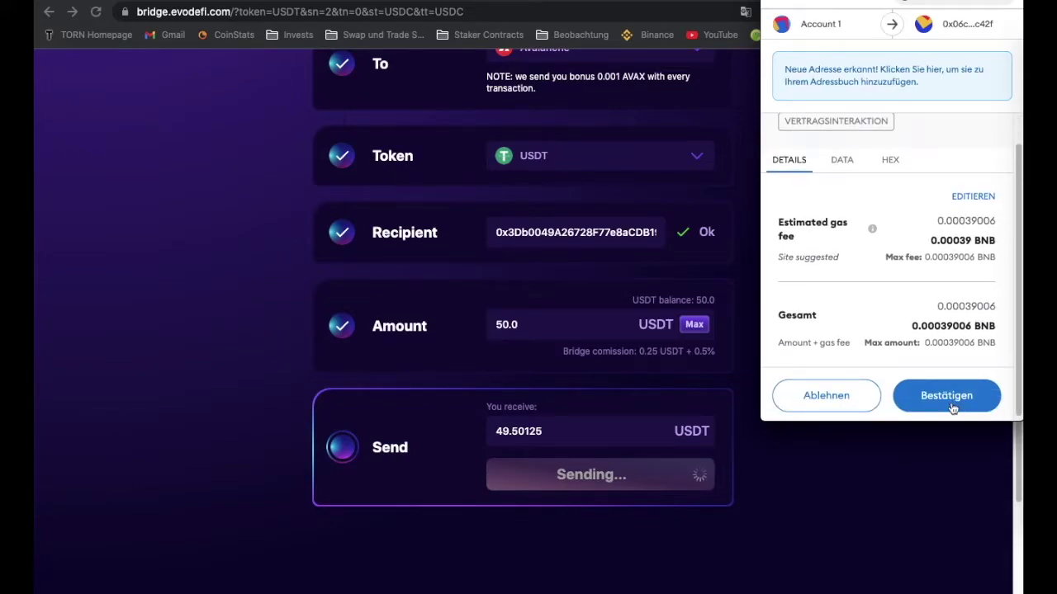
left_click(952, 408)
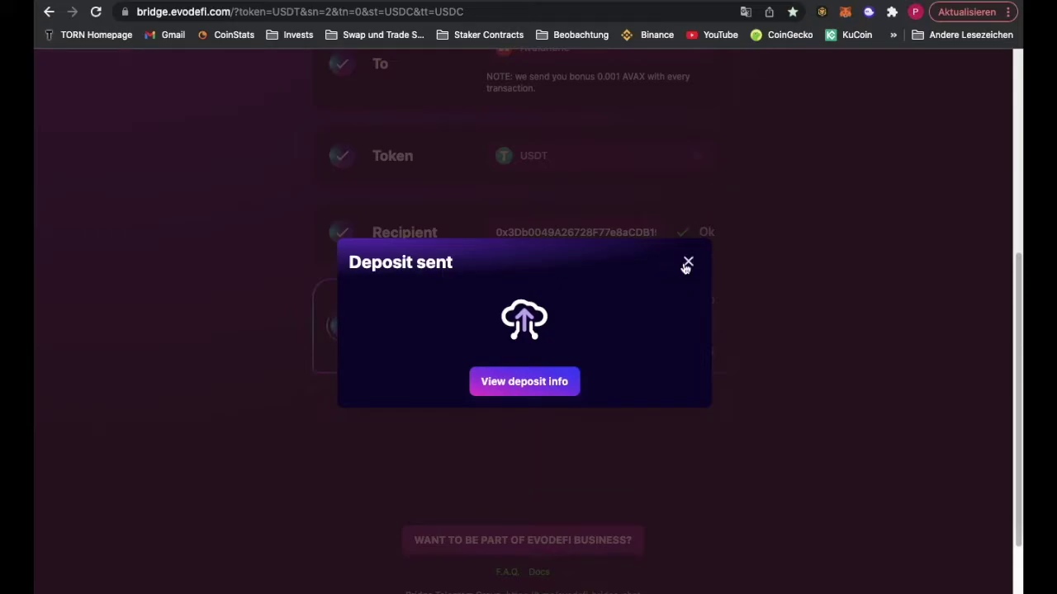
left_click(687, 264)
scroll(477, 278, "up", 5)
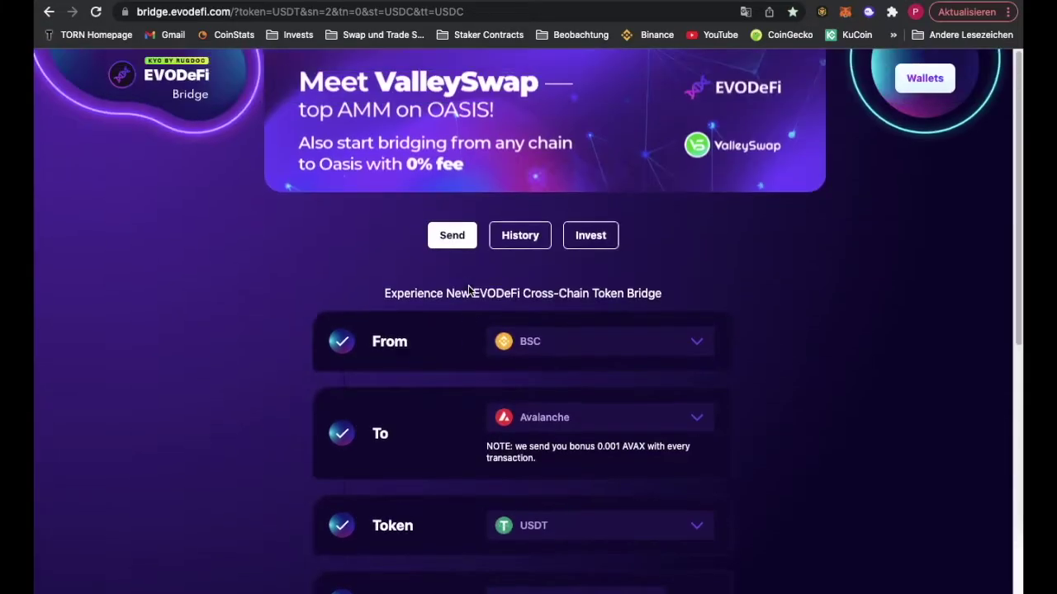
left_click(511, 238)
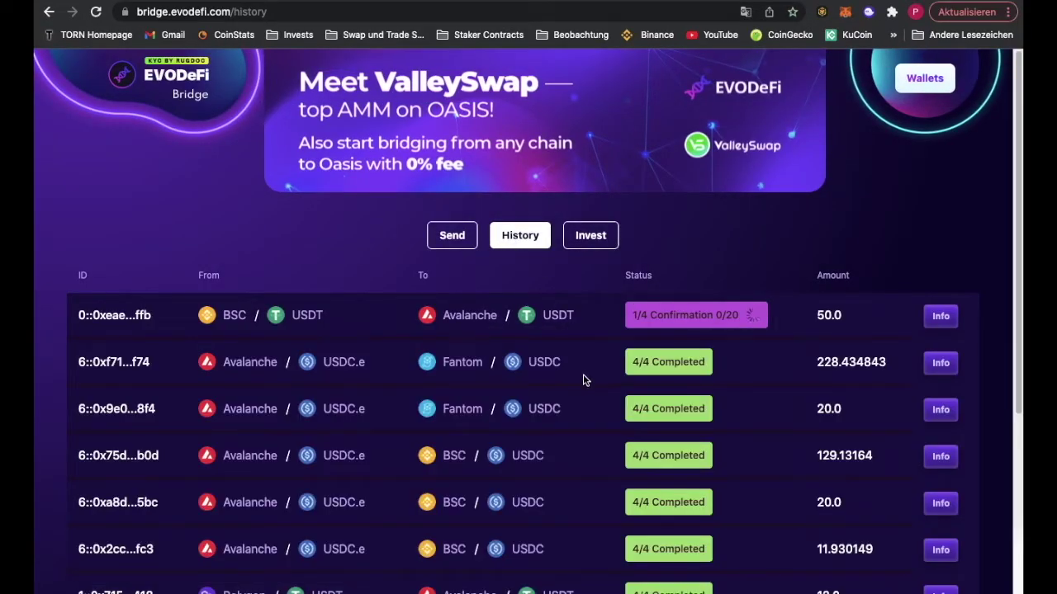
Watch the BSC to Avalanche USDT transfer in the history until it shows 4/4 Completed
left_click_drag(222, 317, 342, 321)
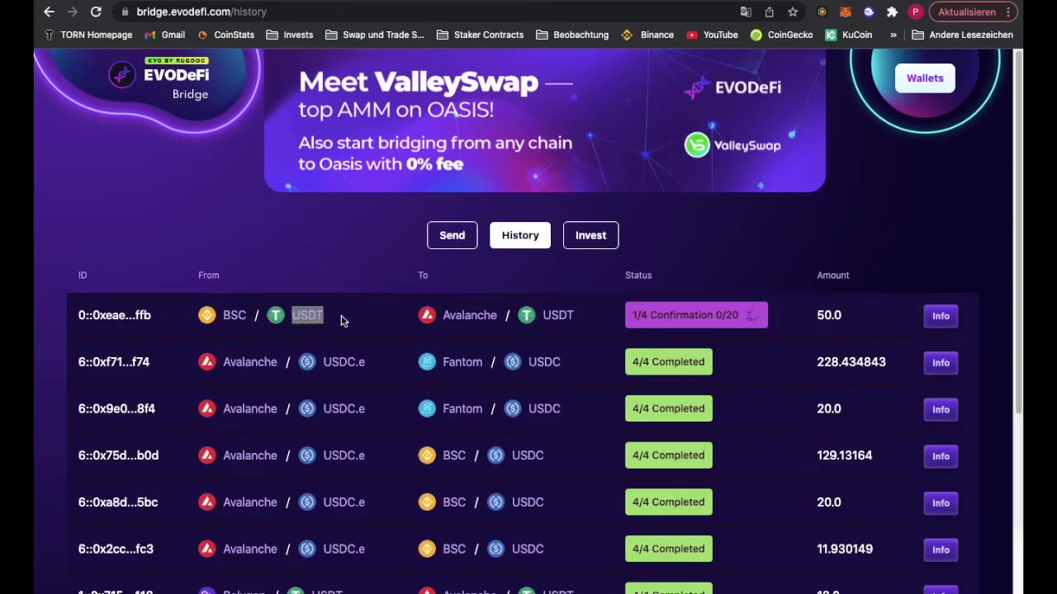
left_click(343, 321)
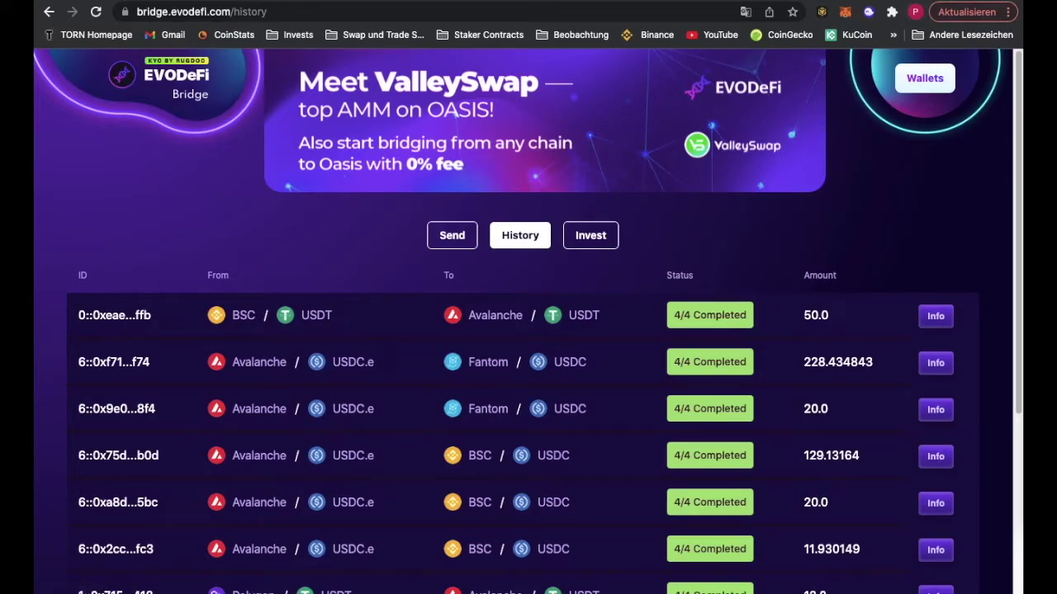
key("super+t")
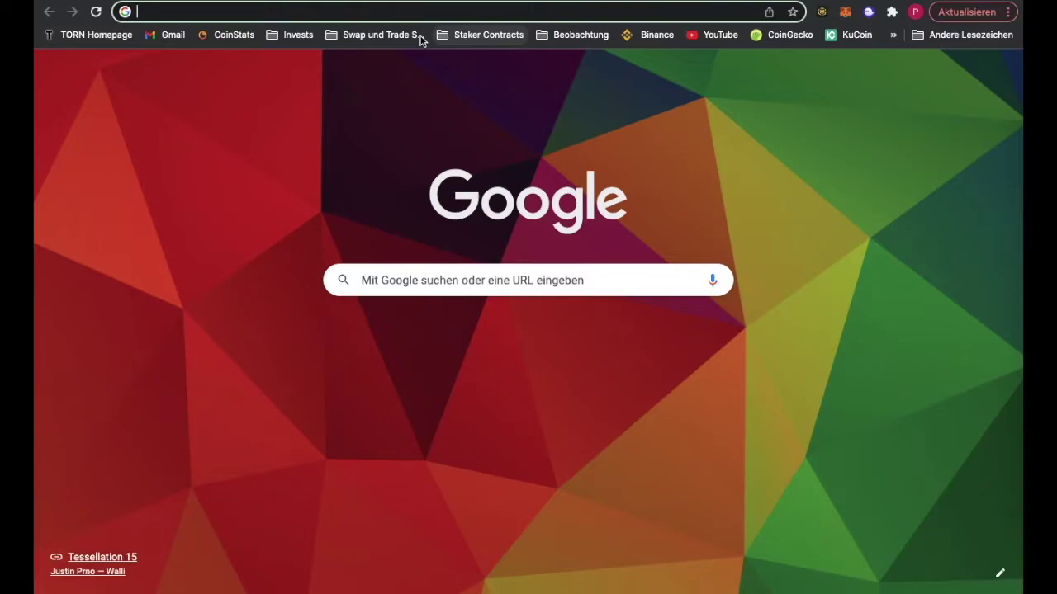
Open Trader Joe, switch MetaMask to Avalanche C-Chain, and confirm 49.50125 USDT.e arrived
left_click(401, 35)
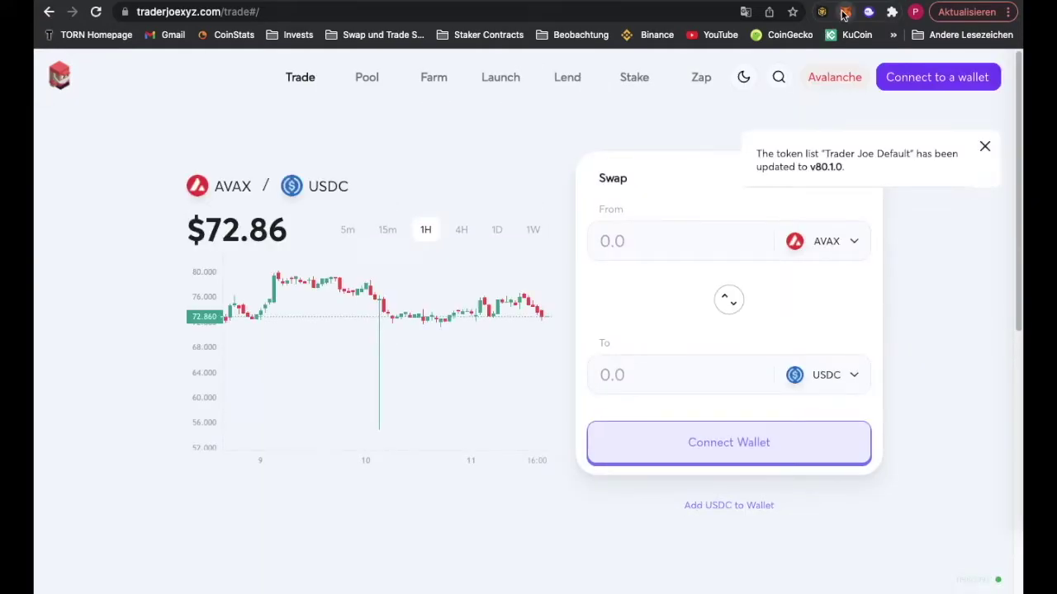
left_click(843, 12)
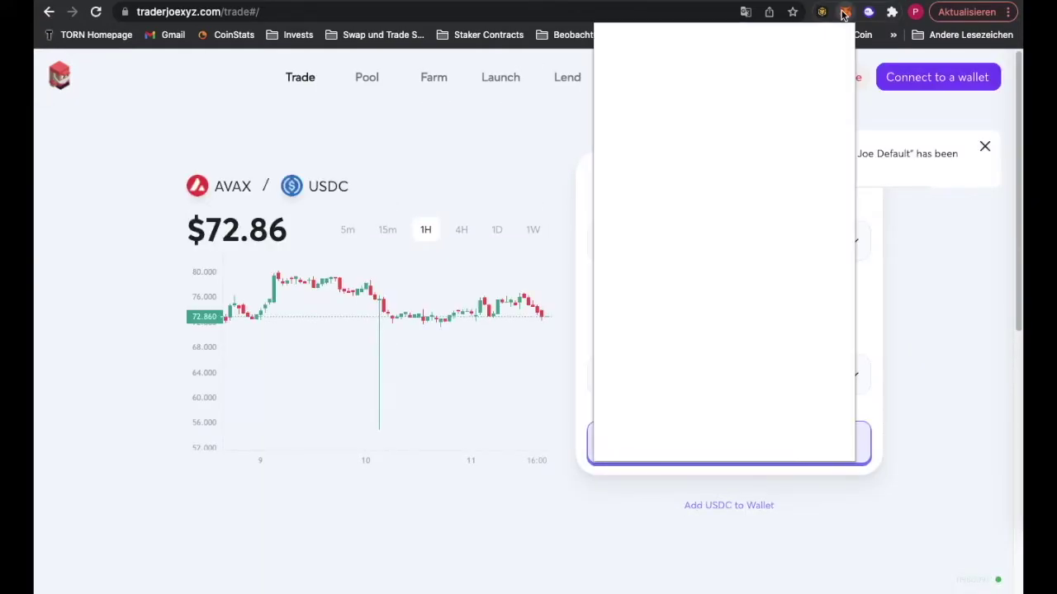
left_click(713, 51)
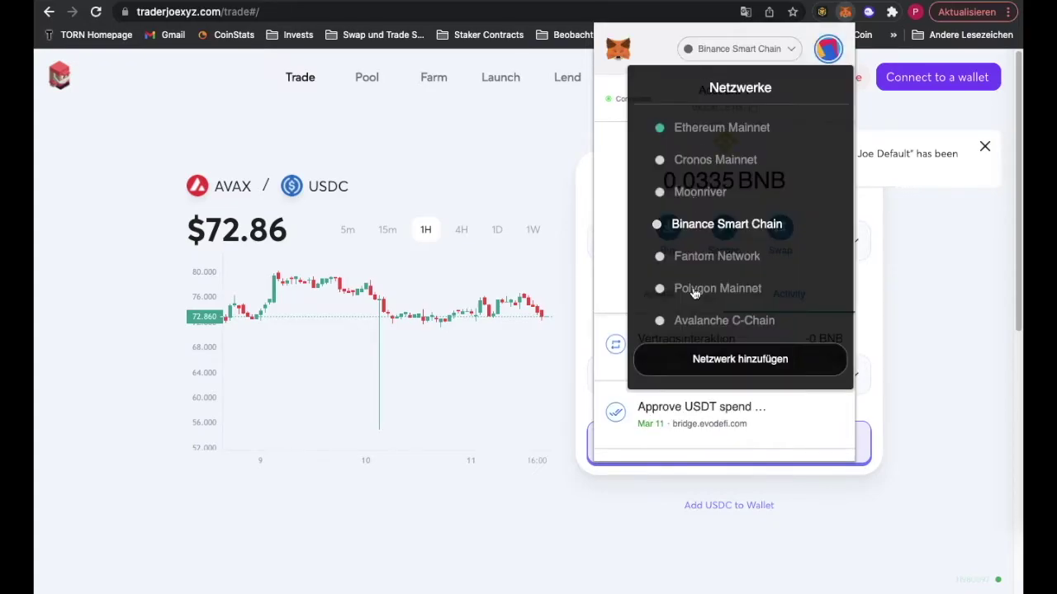
left_click(693, 323)
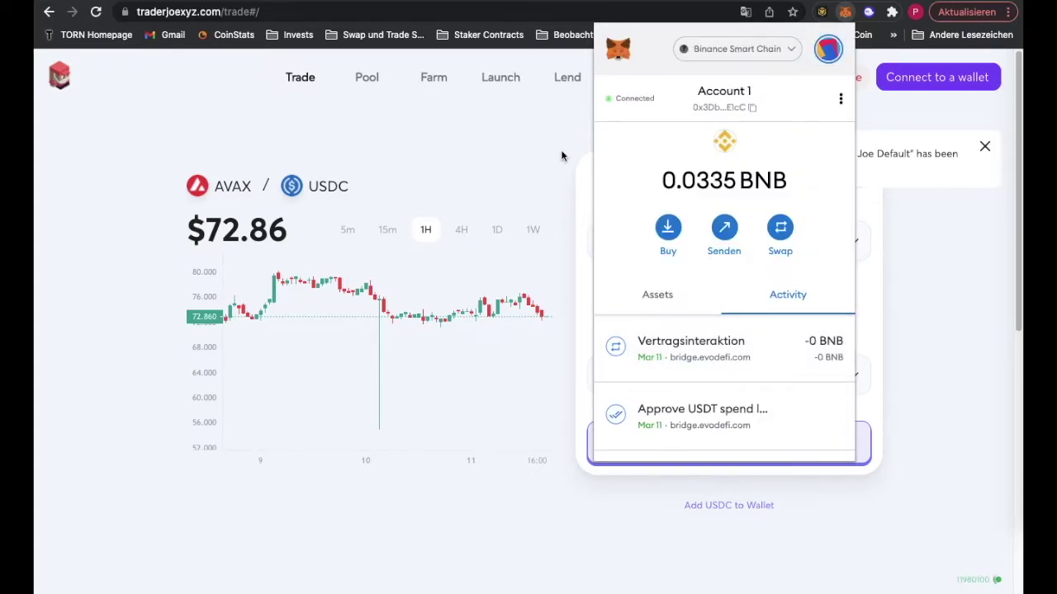
left_click(657, 307)
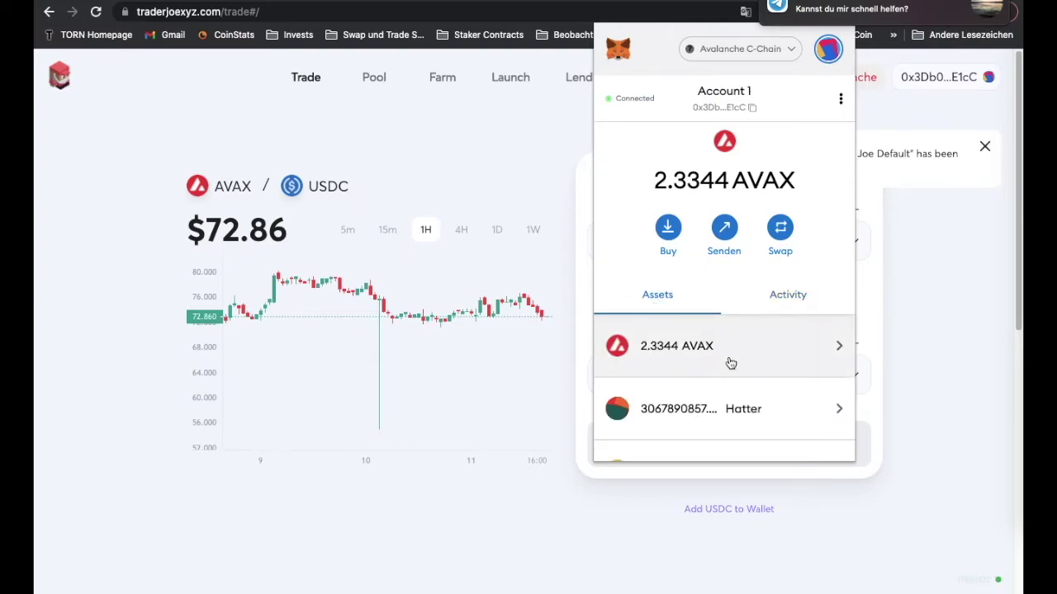
scroll(735, 352, "down", 3)
scroll(737, 351, "down", 5)
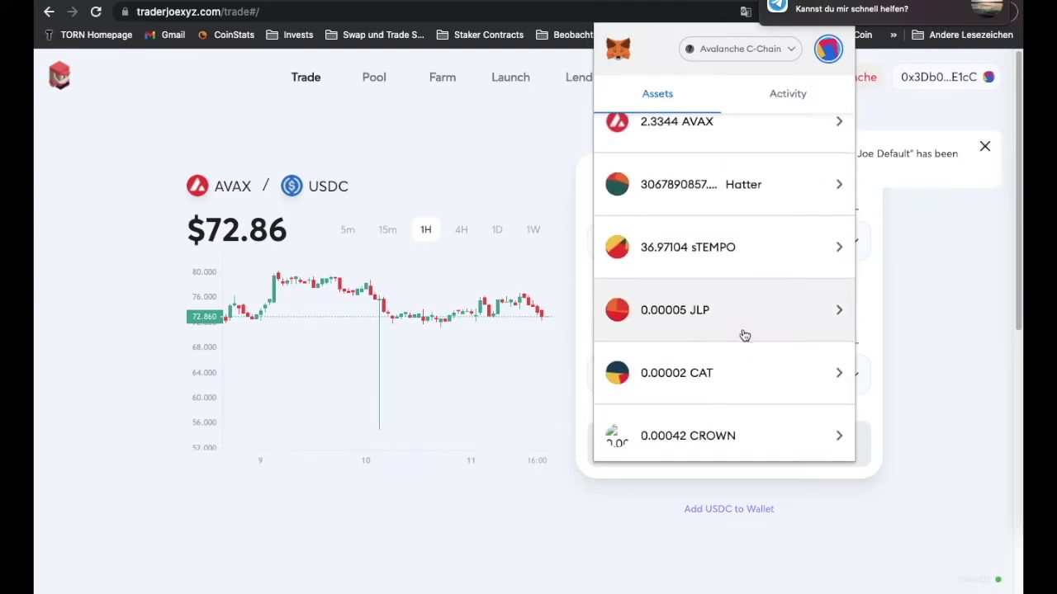
scroll(744, 335, "down", 3)
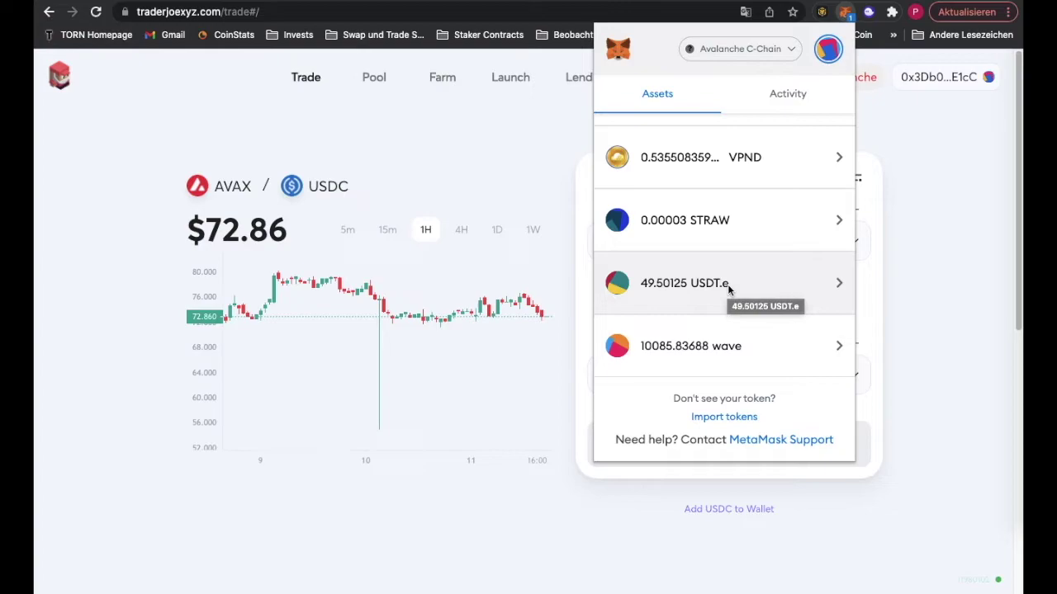
left_click(901, 274)
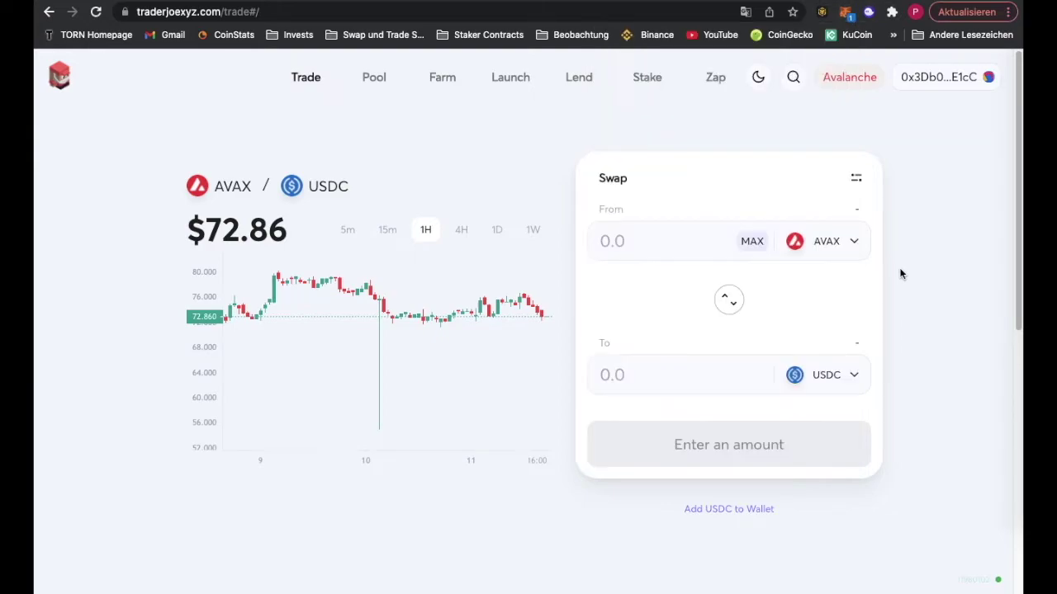
Set Trader Joe to swap the full 49.5012 USDT.e balance for AVAX
left_click(733, 304)
left_click(838, 241)
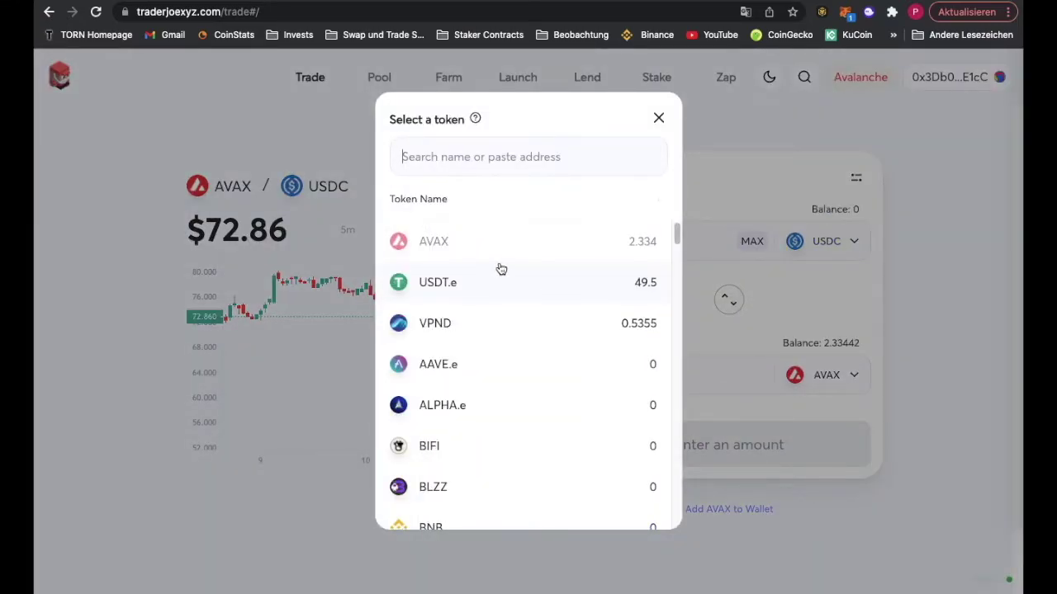
left_click(484, 284)
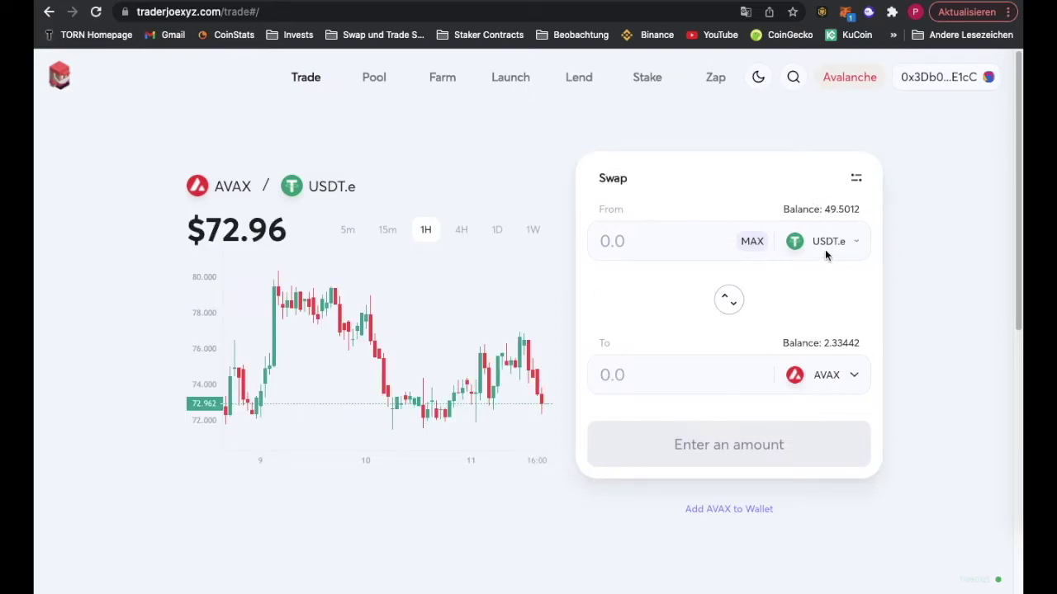
left_click(751, 242)
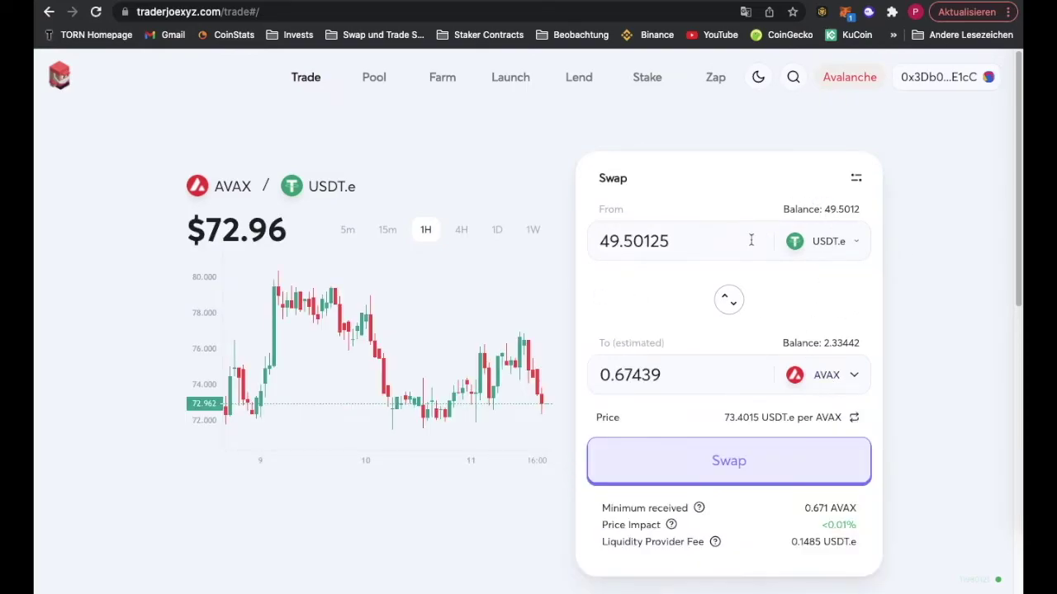
Confirm the swap for about 0.67439 AVAX and approve it in MetaMask
left_click(729, 467)
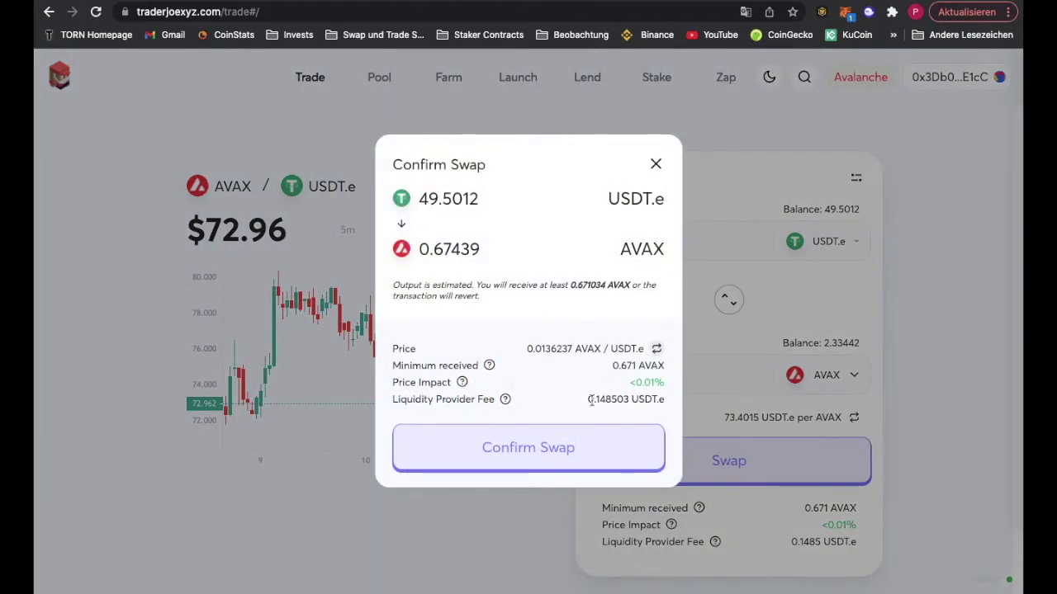
left_click(557, 452)
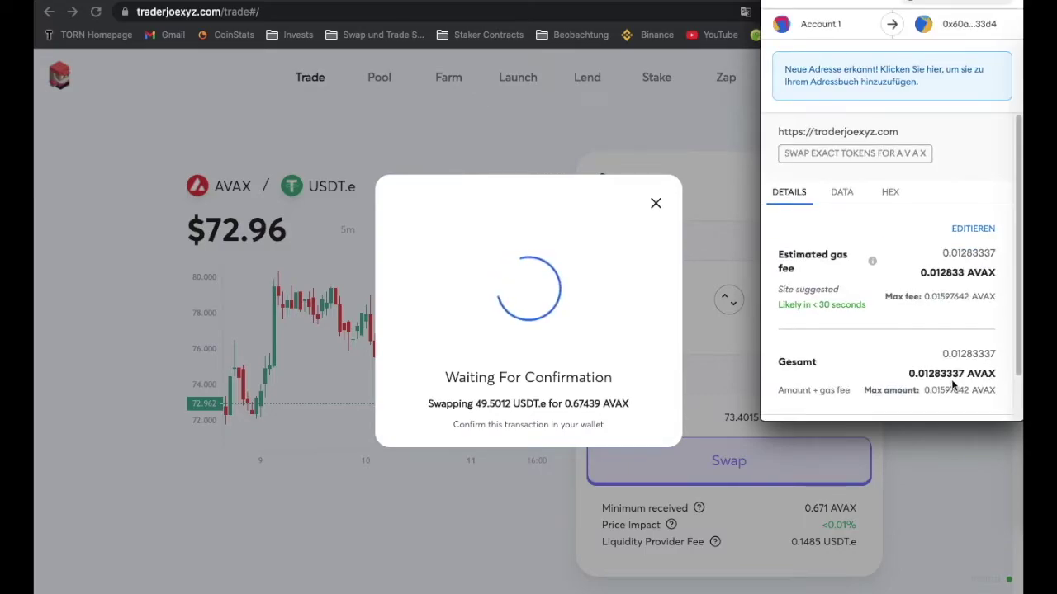
scroll(951, 385, "down", 1)
left_click(940, 392)
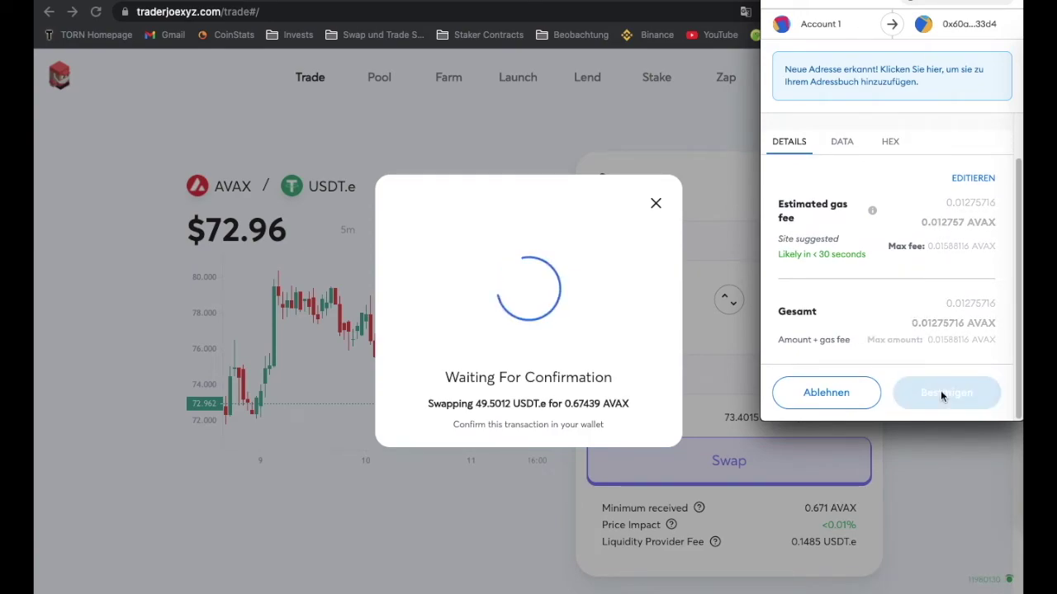
left_click(942, 395)
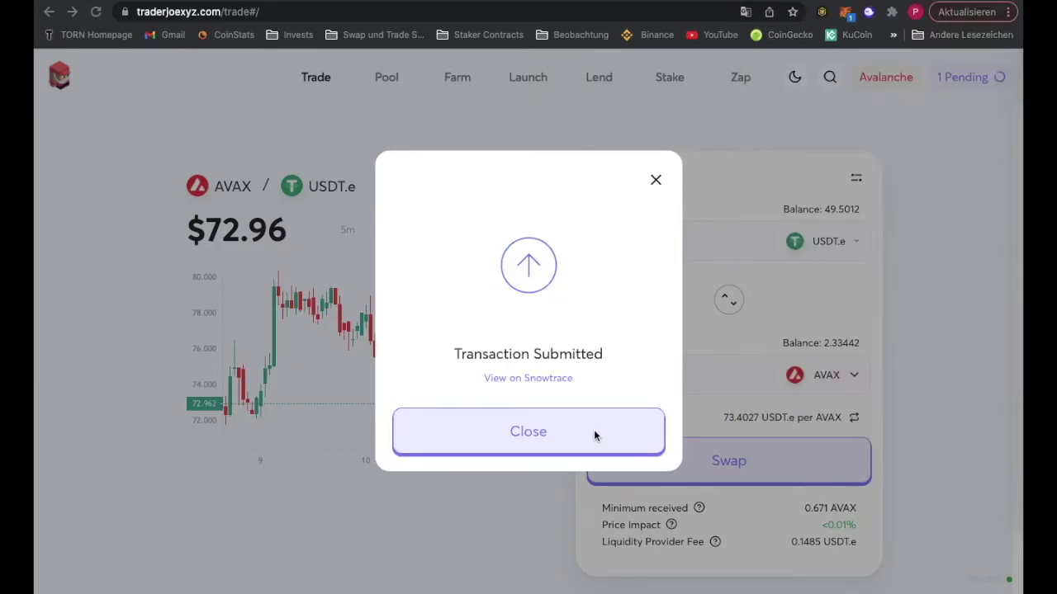
left_click(593, 432)
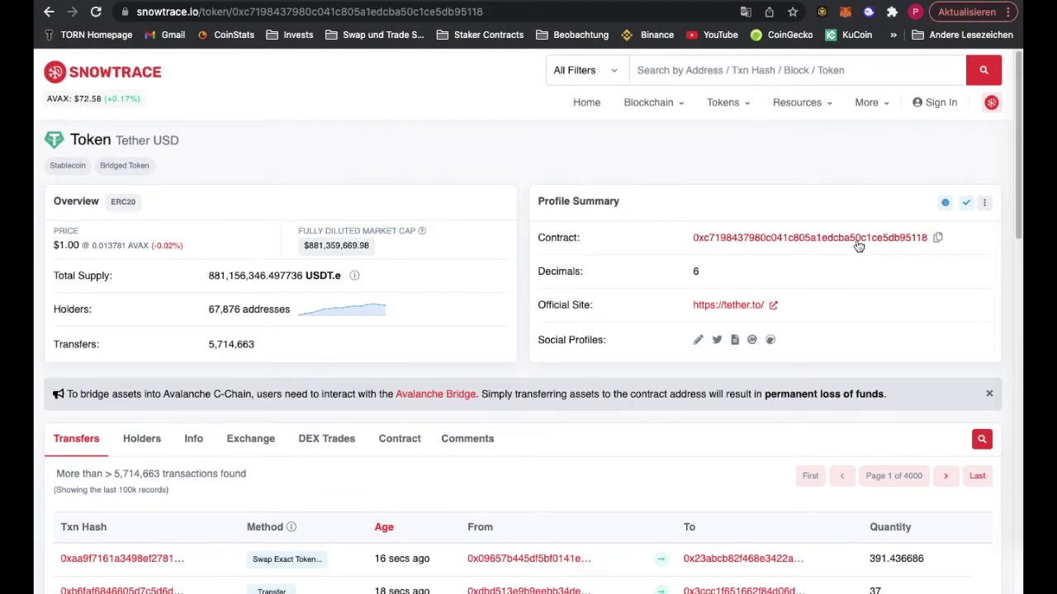
left_click(937, 240)
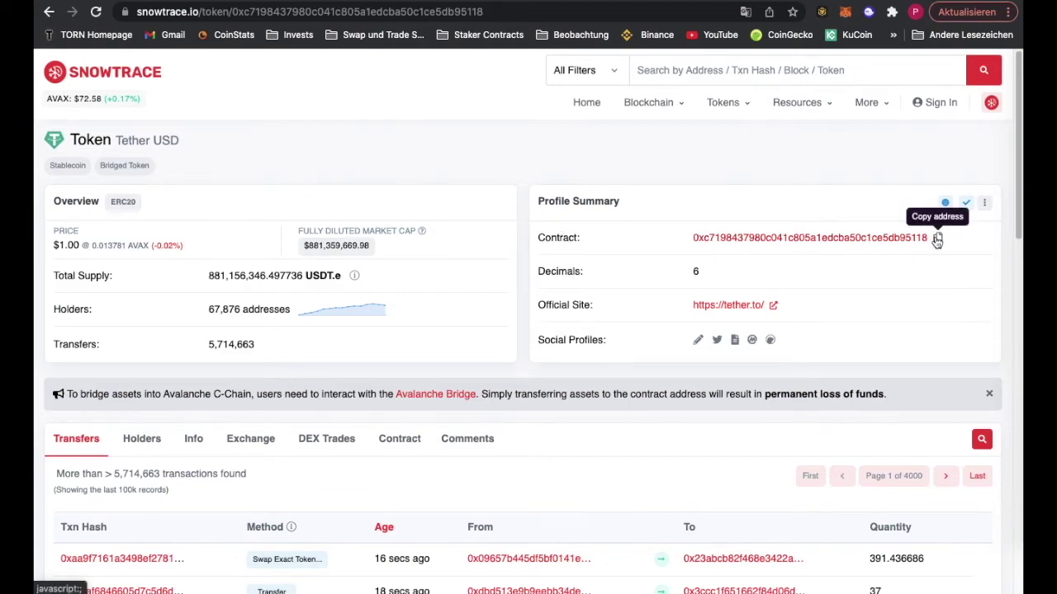
left_click(844, 12)
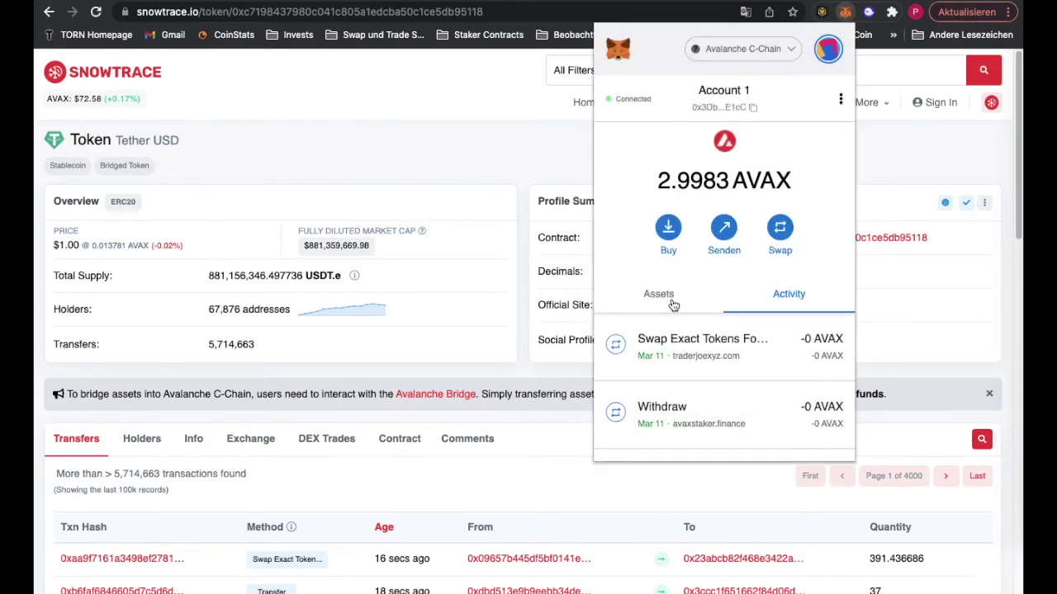
left_click(673, 302)
scroll(718, 363, "down", 5)
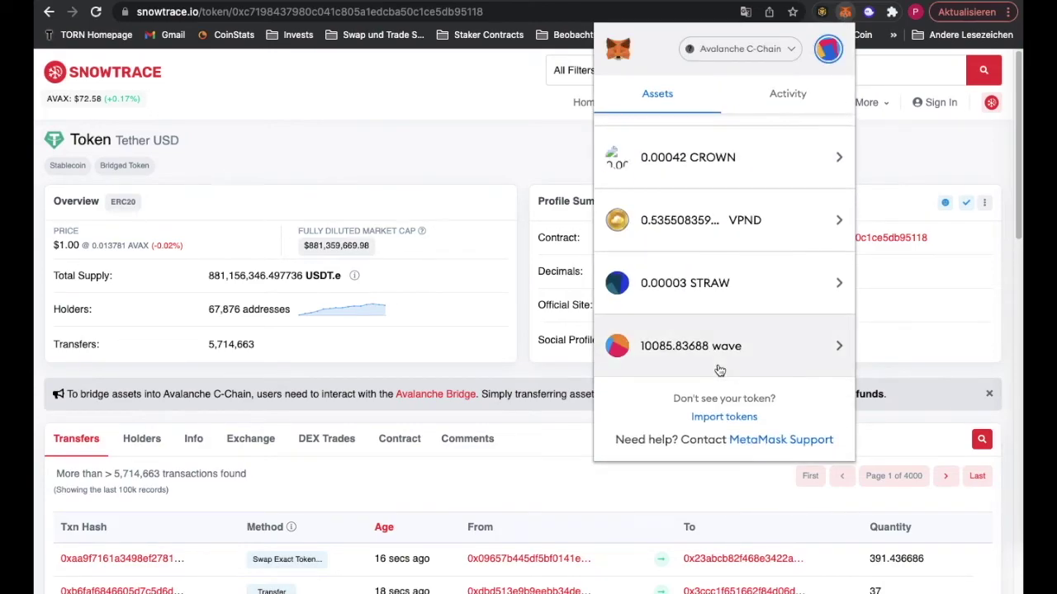
left_click(721, 417)
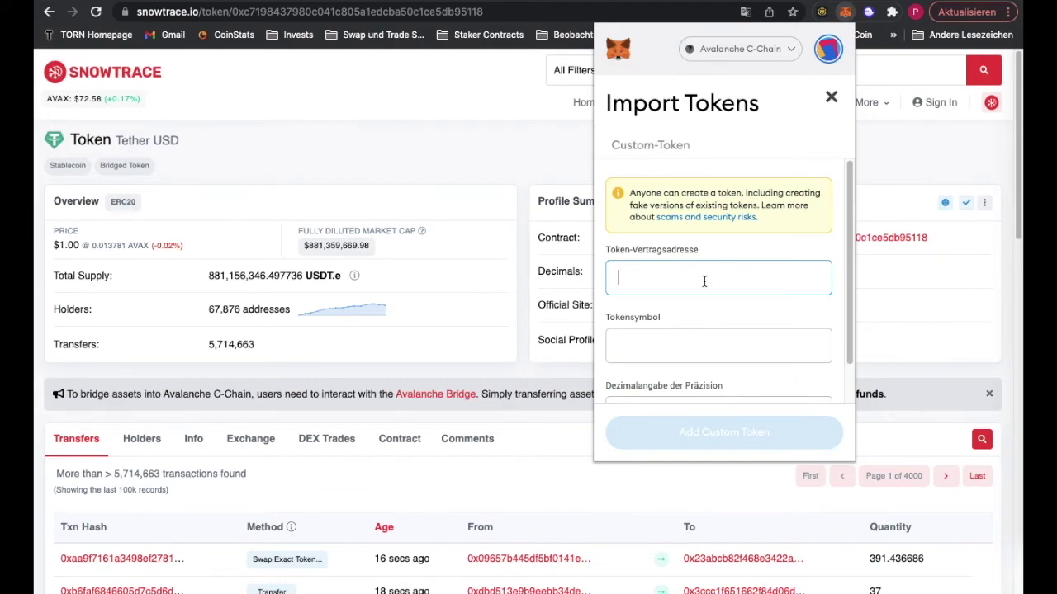
key("ctrl+v")
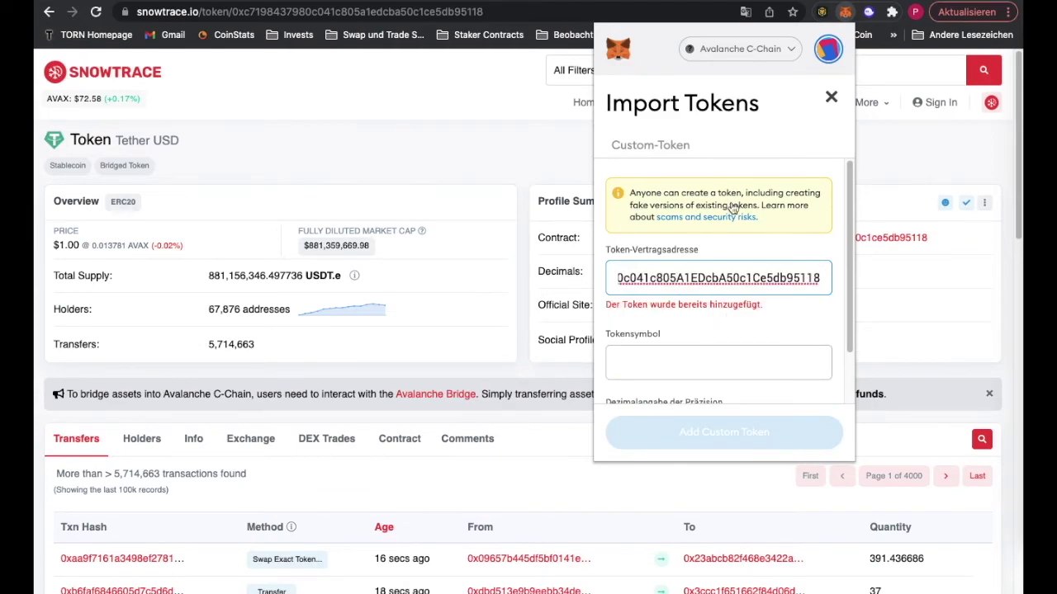
left_click(830, 96)
scroll(697, 345, "down", 5)
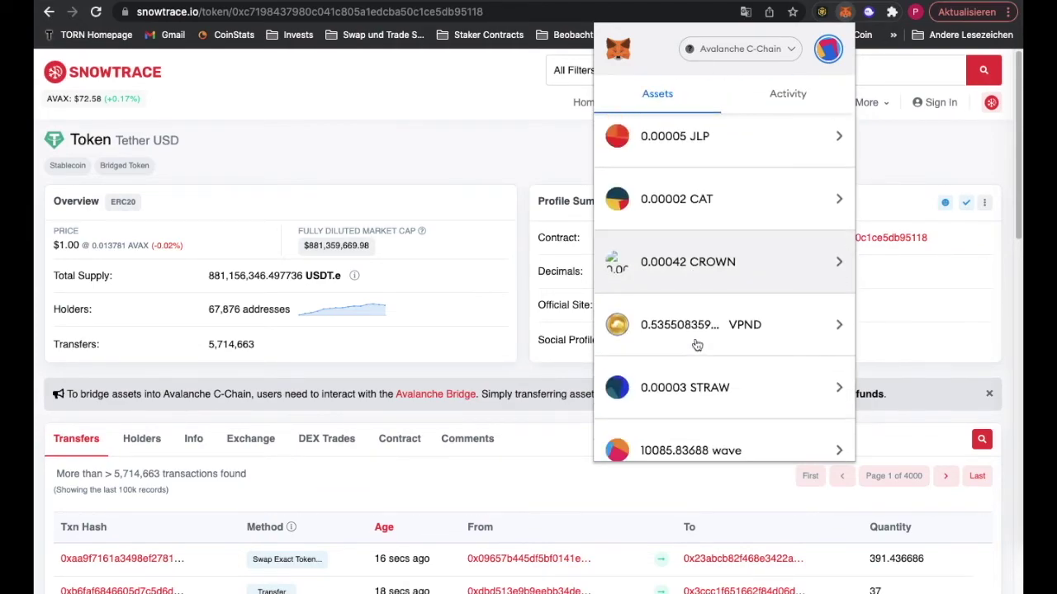
scroll(697, 345, "down", 2)
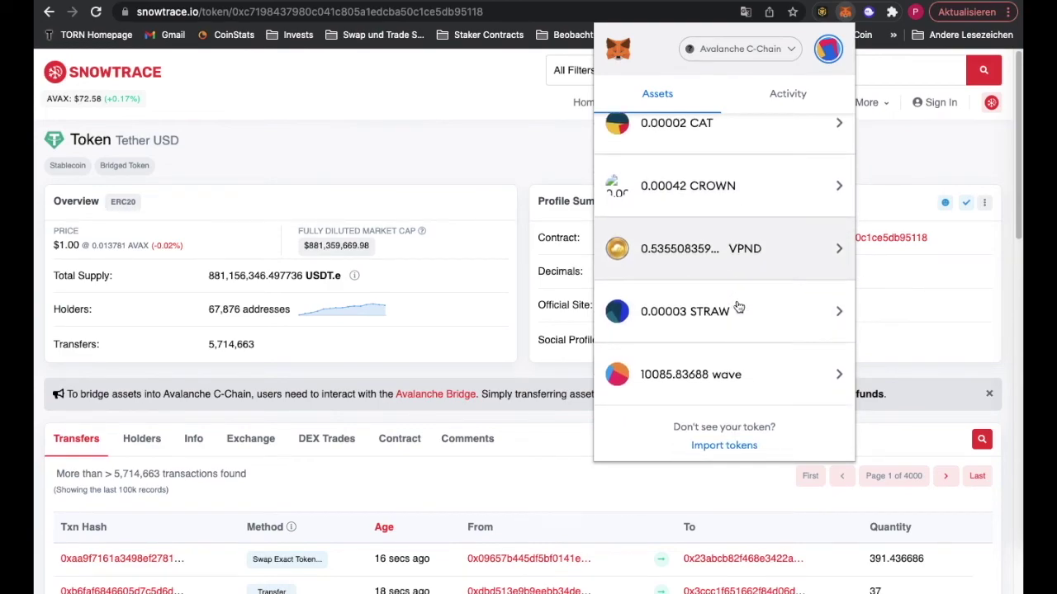
scroll(738, 330, "up", 2)
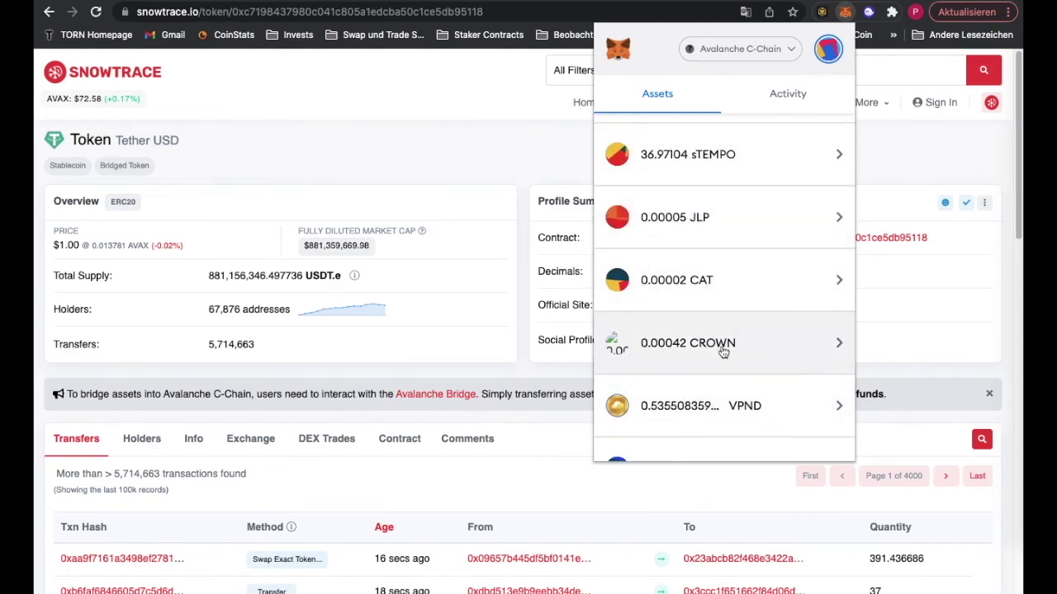
scroll(723, 351, "up", 6)
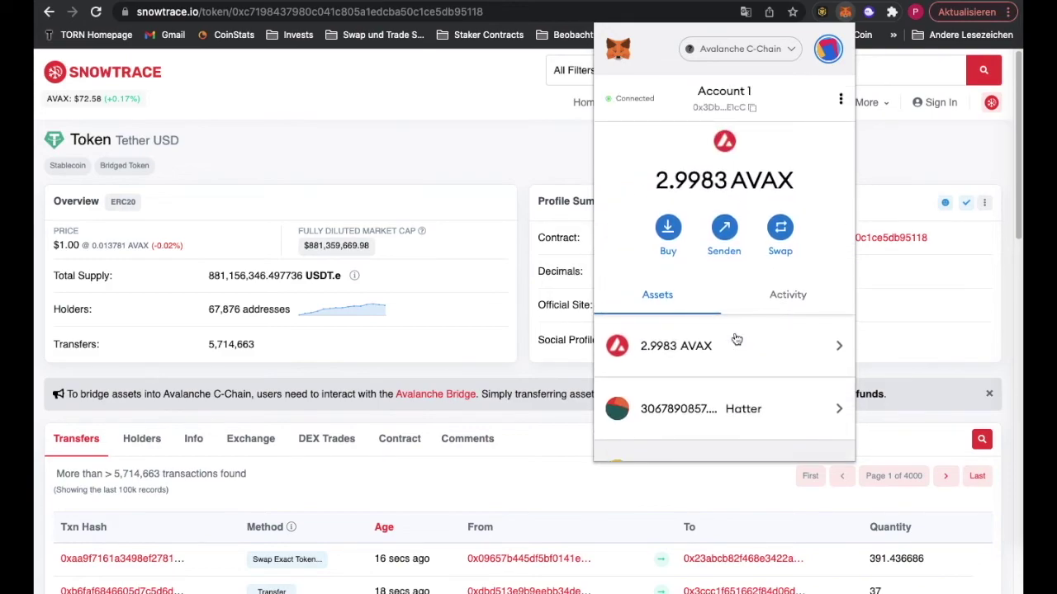
scroll(731, 347, "down", 5)
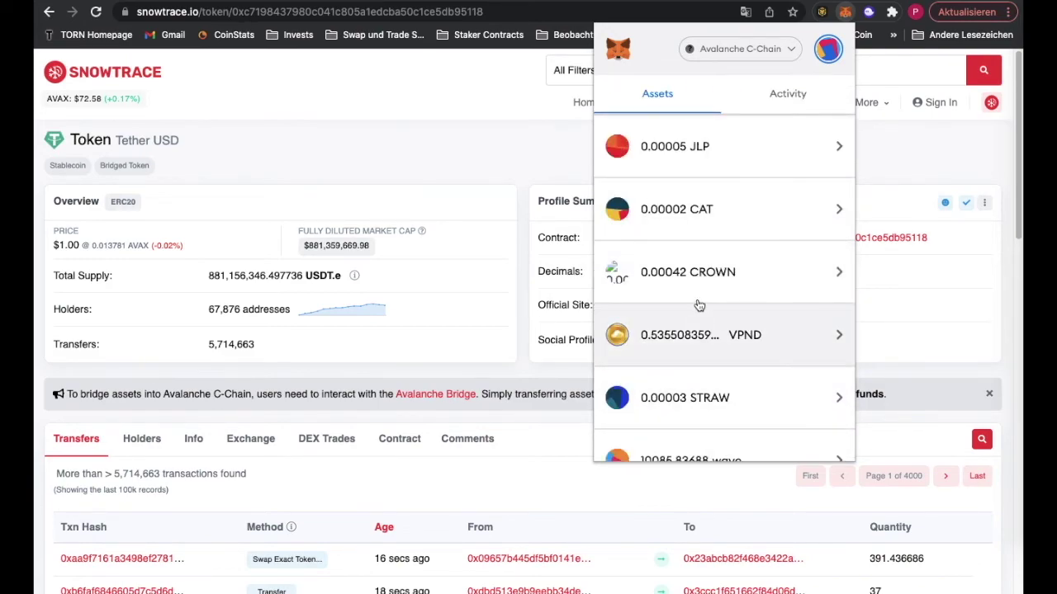
scroll(699, 306, "up", 5)
left_click(569, 136)
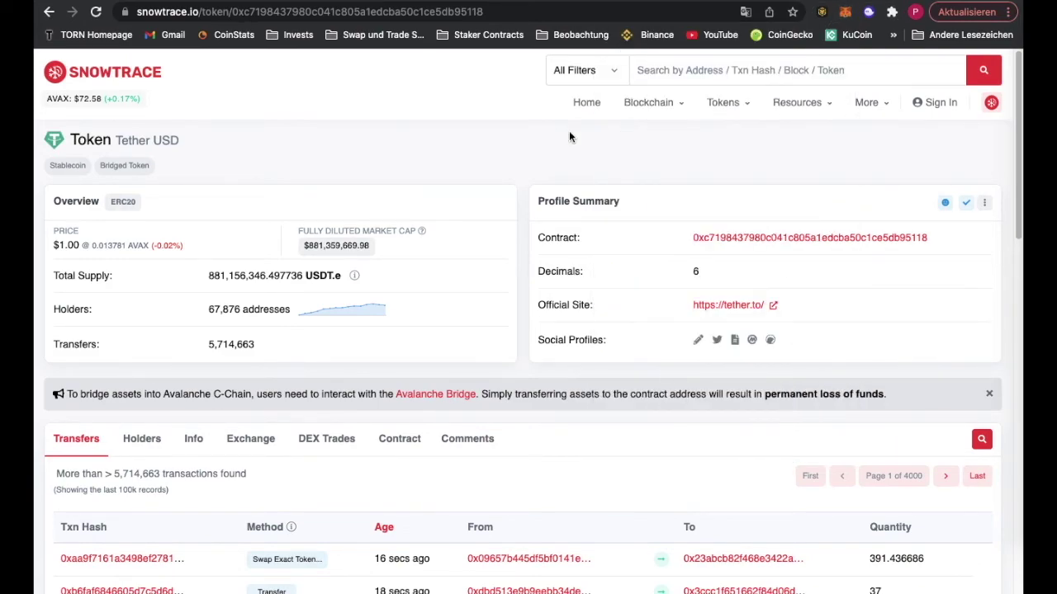